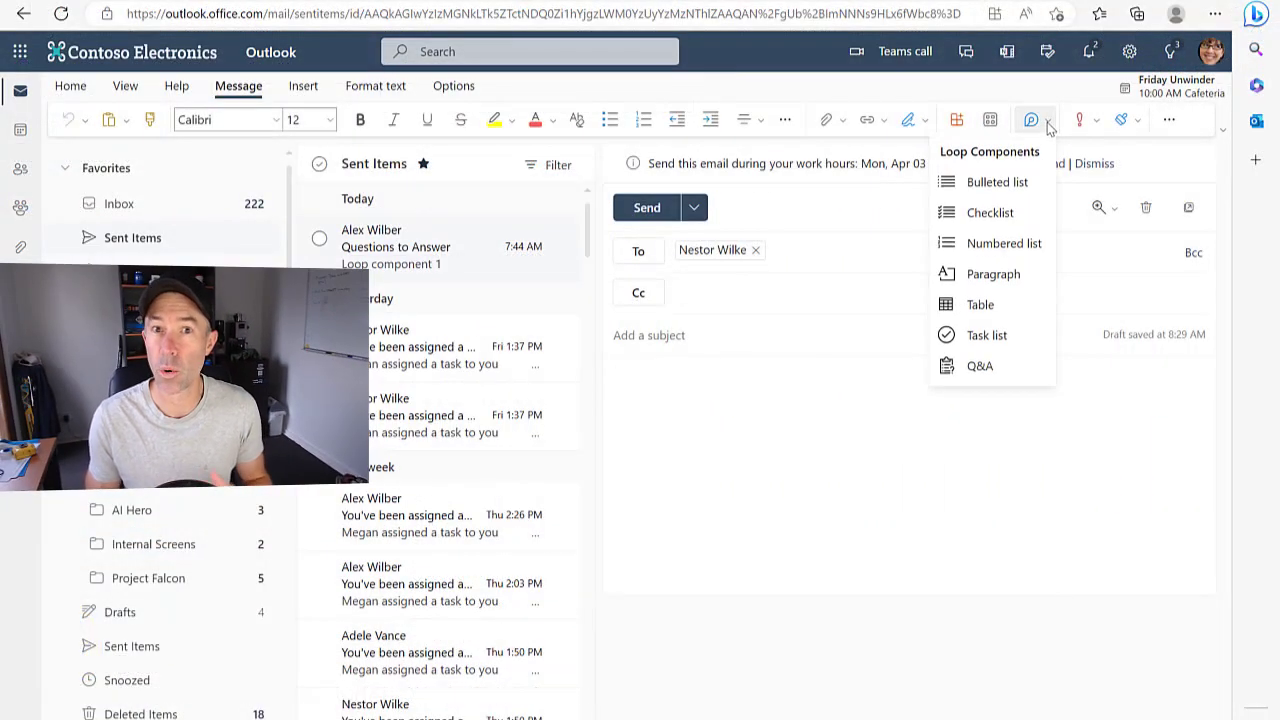
Step: Insert a Q&A component titled 'Questions to answer' with questions 'What is Loop?' and 'What is SharePoint?'
click(980, 366)
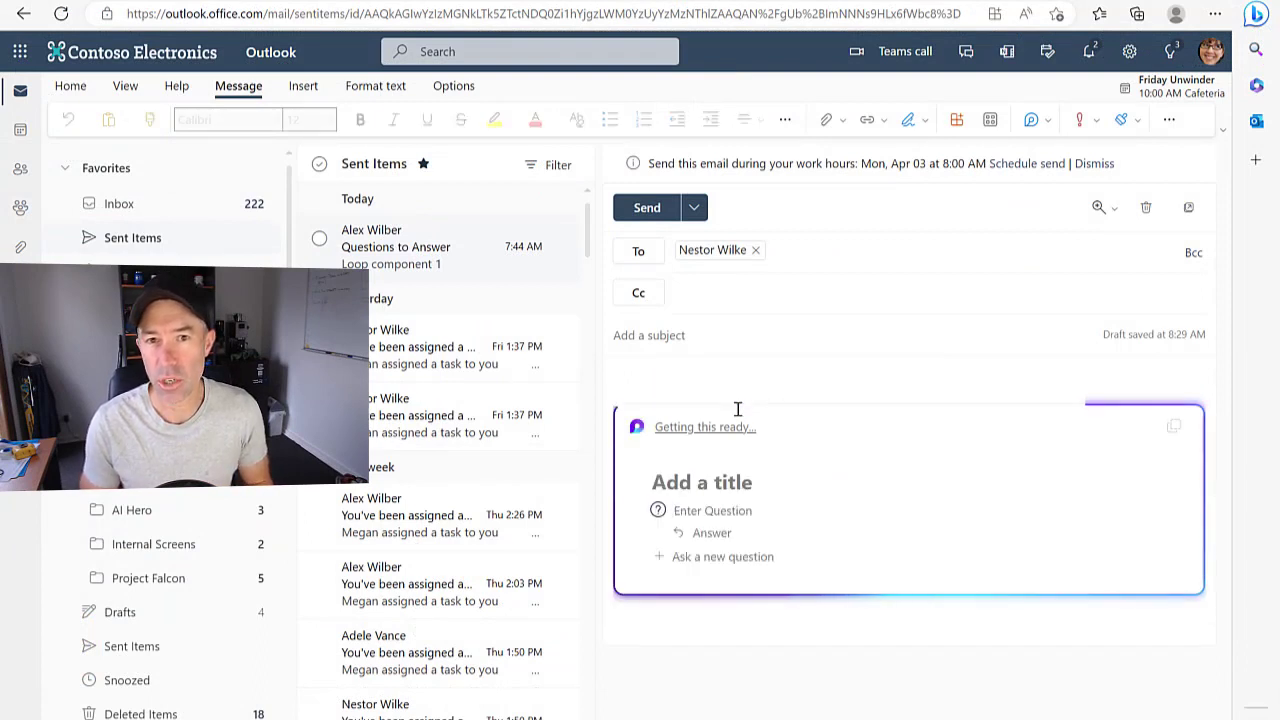
click(700, 482)
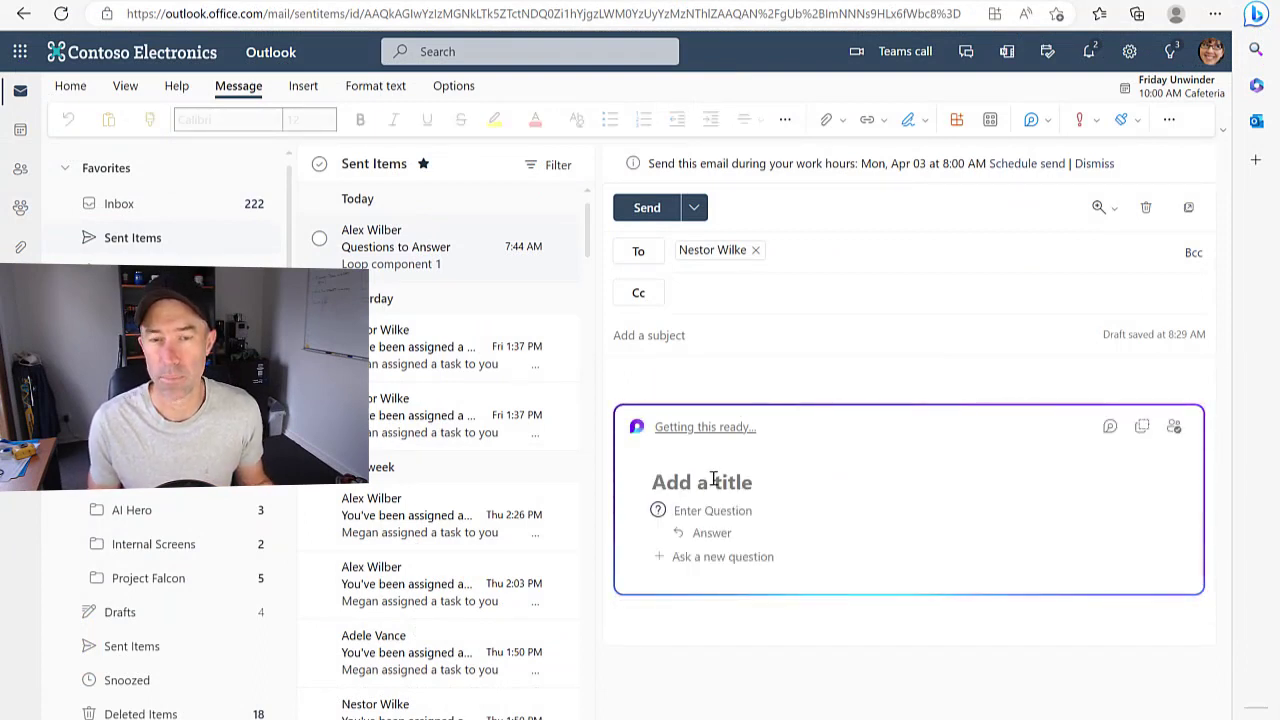
text(Questions to a)
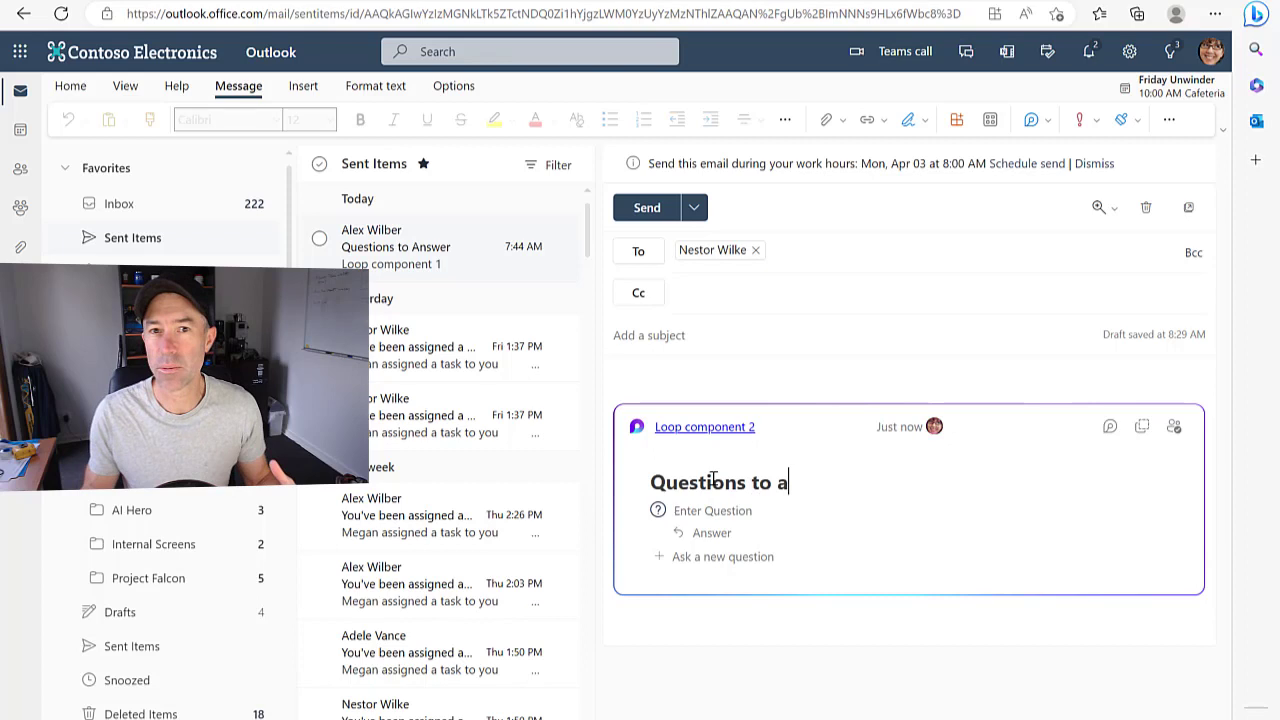
text(nswer)
click(713, 510)
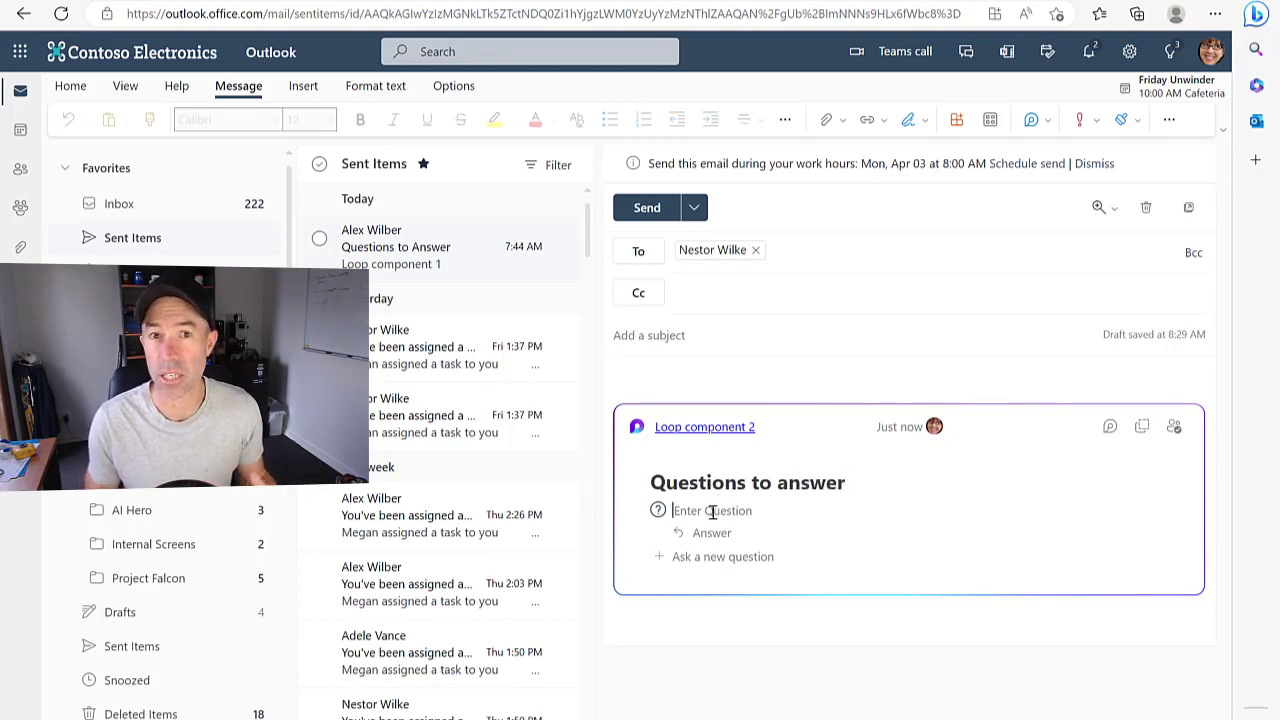
text(What is Loop)
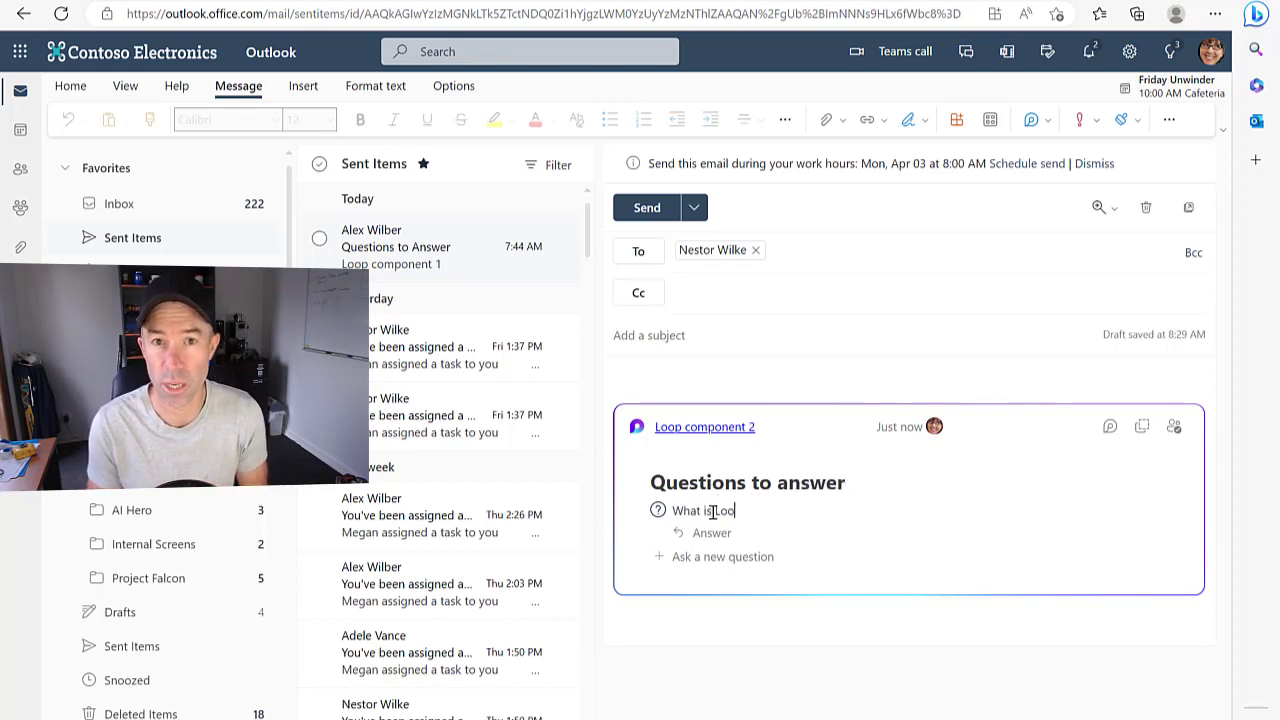
double_click(725, 511)
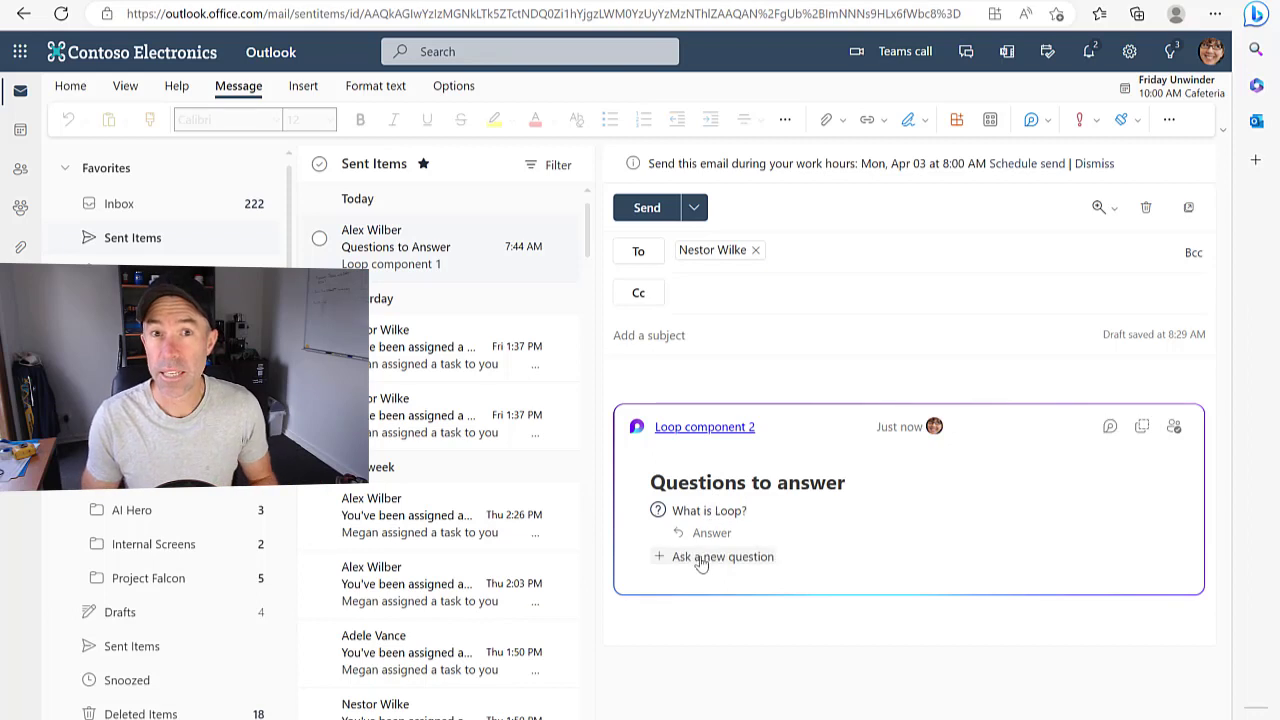
click(722, 556)
text(What is )
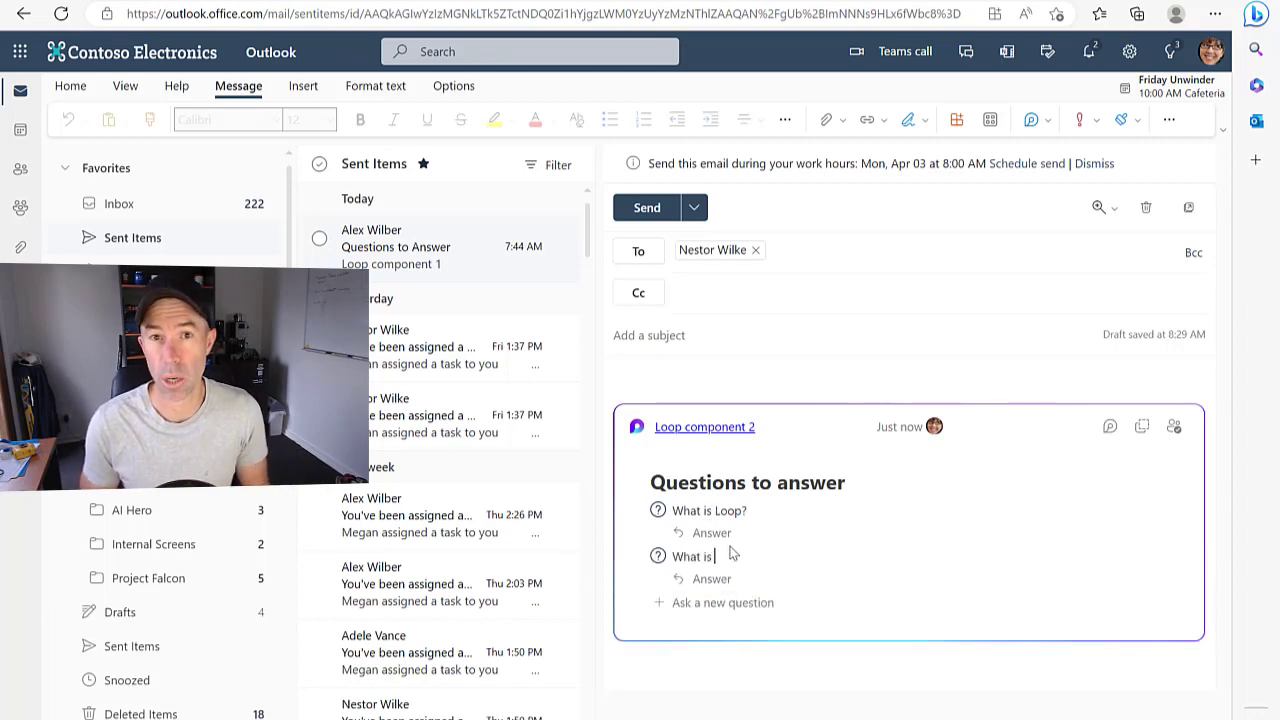
text(SharePoint)
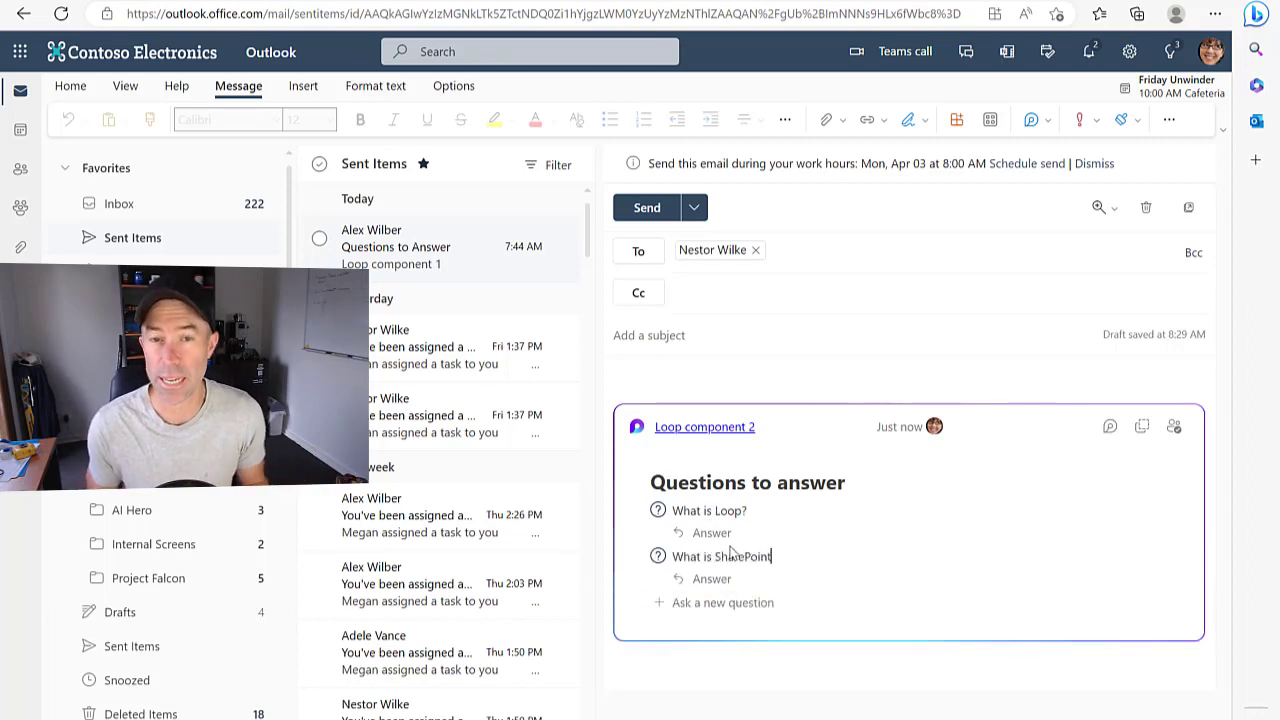
text(?)
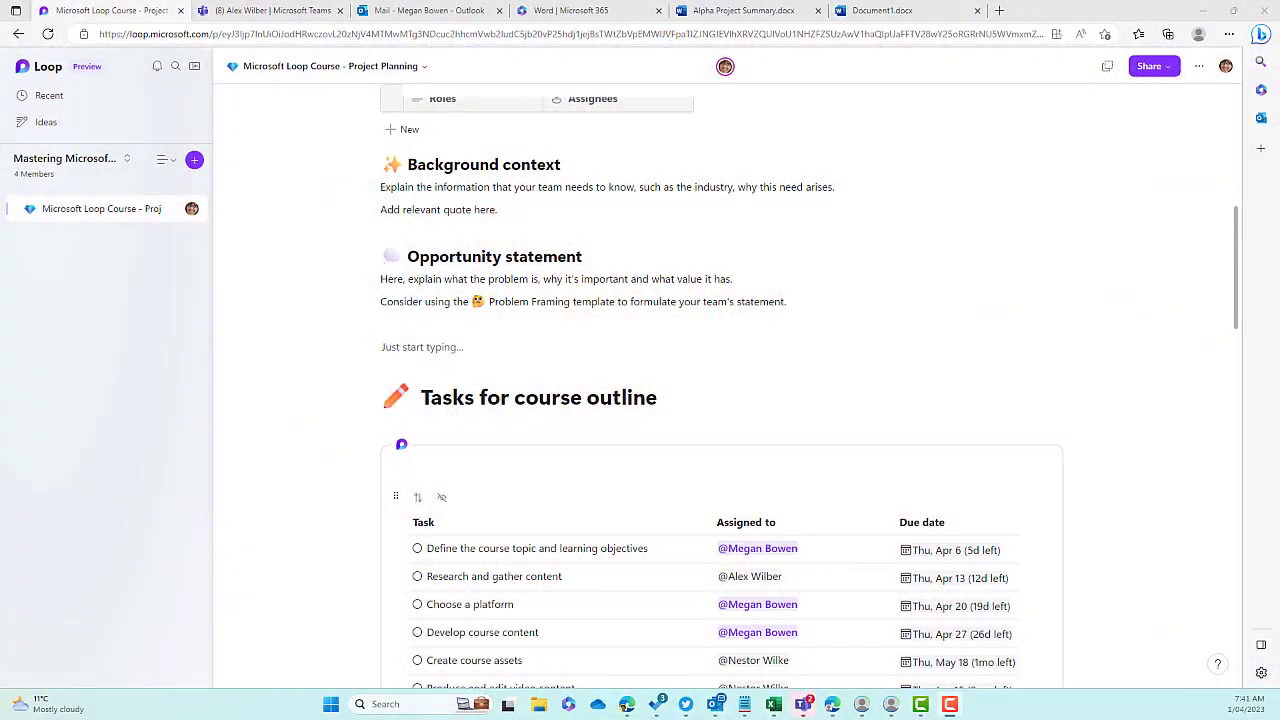
scroll(901, 232, up, 3)
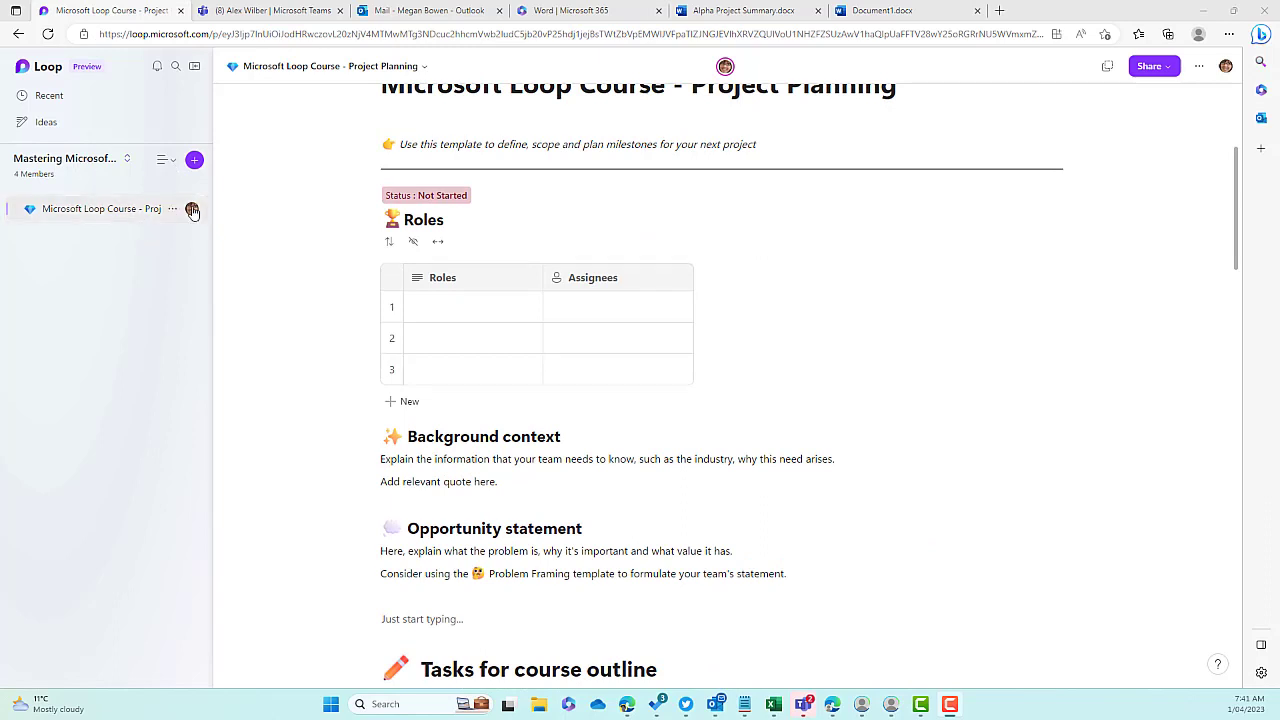
scroll(400, 195, up, 3)
scroll(408, 255, up, 3)
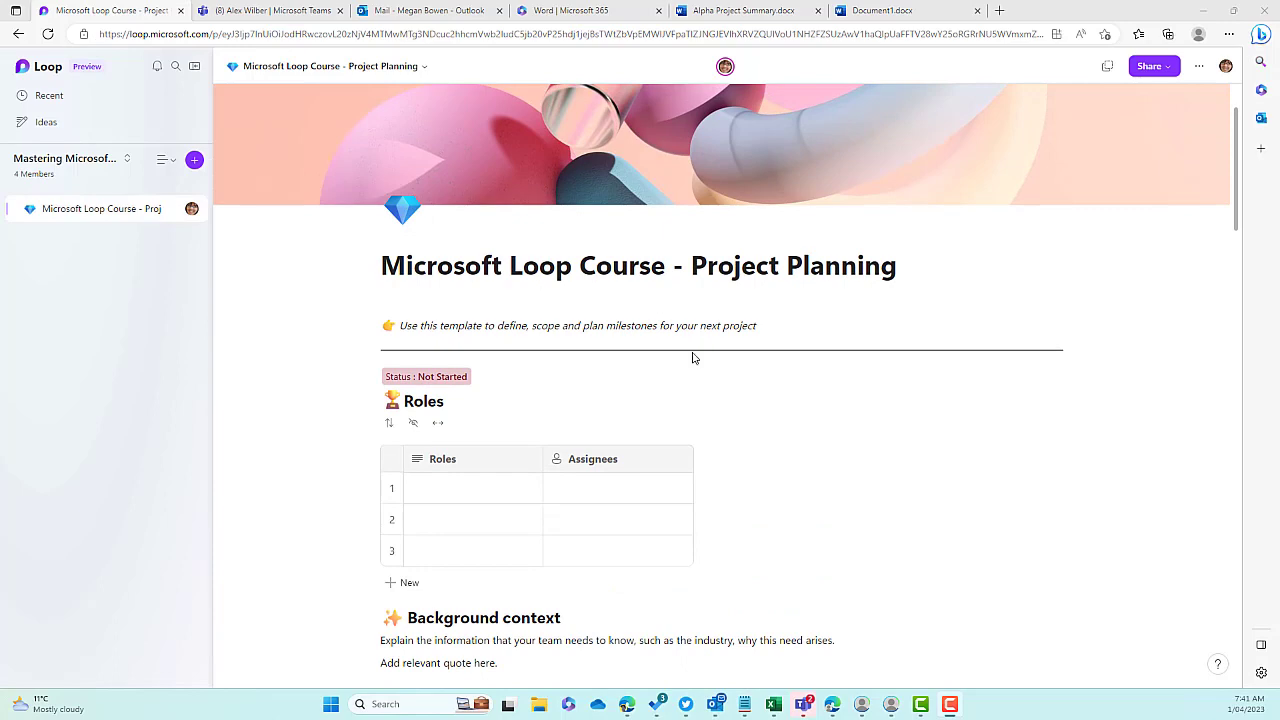
scroll(693, 357, down, 3)
scroll(693, 357, down, 2)
scroll(693, 357, down, 2)
scroll(695, 357, down, 2)
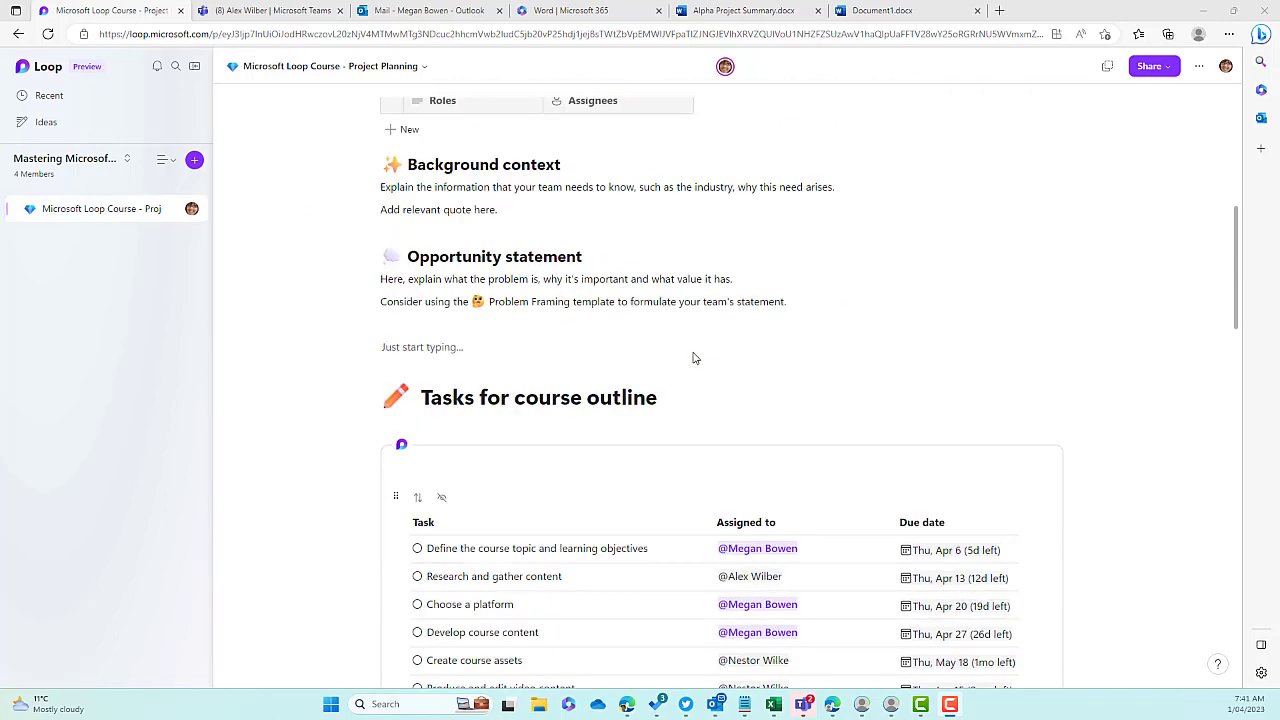
Step: Start a new block on the empty line below Opportunity statement
click(438, 348)
text(/)
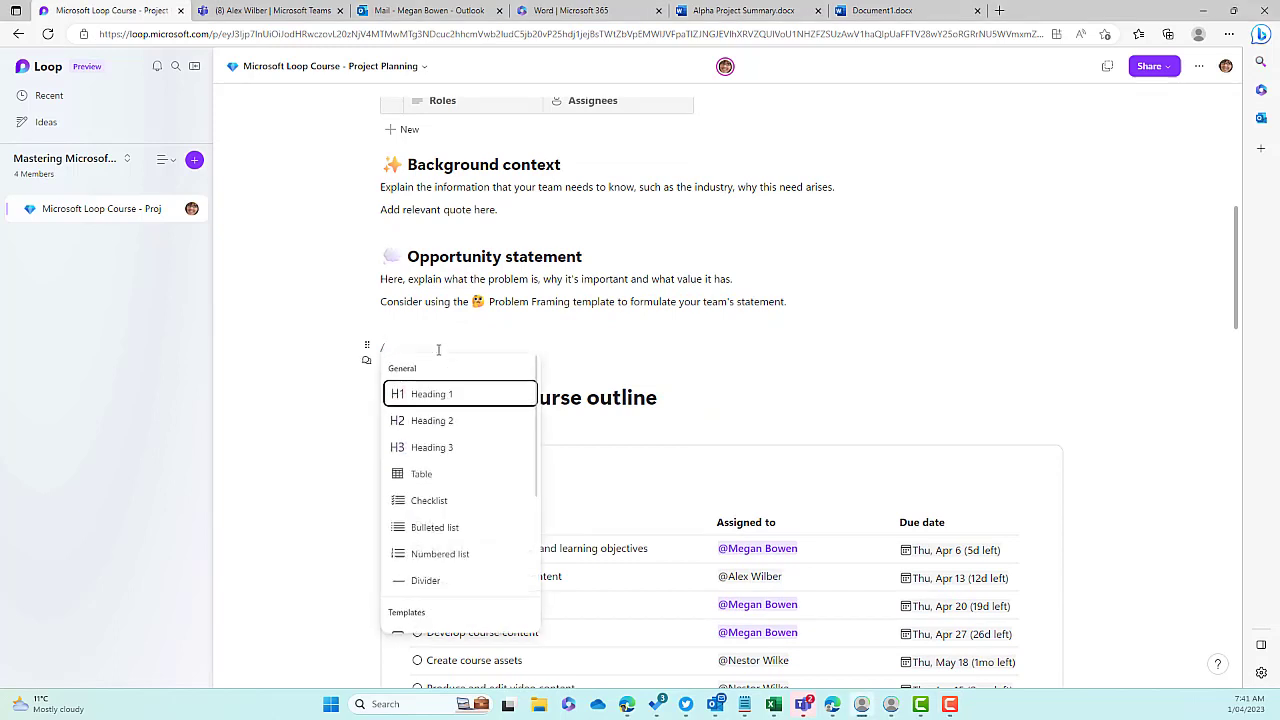
scroll(455, 400, down, 2)
scroll(455, 410, down, 2)
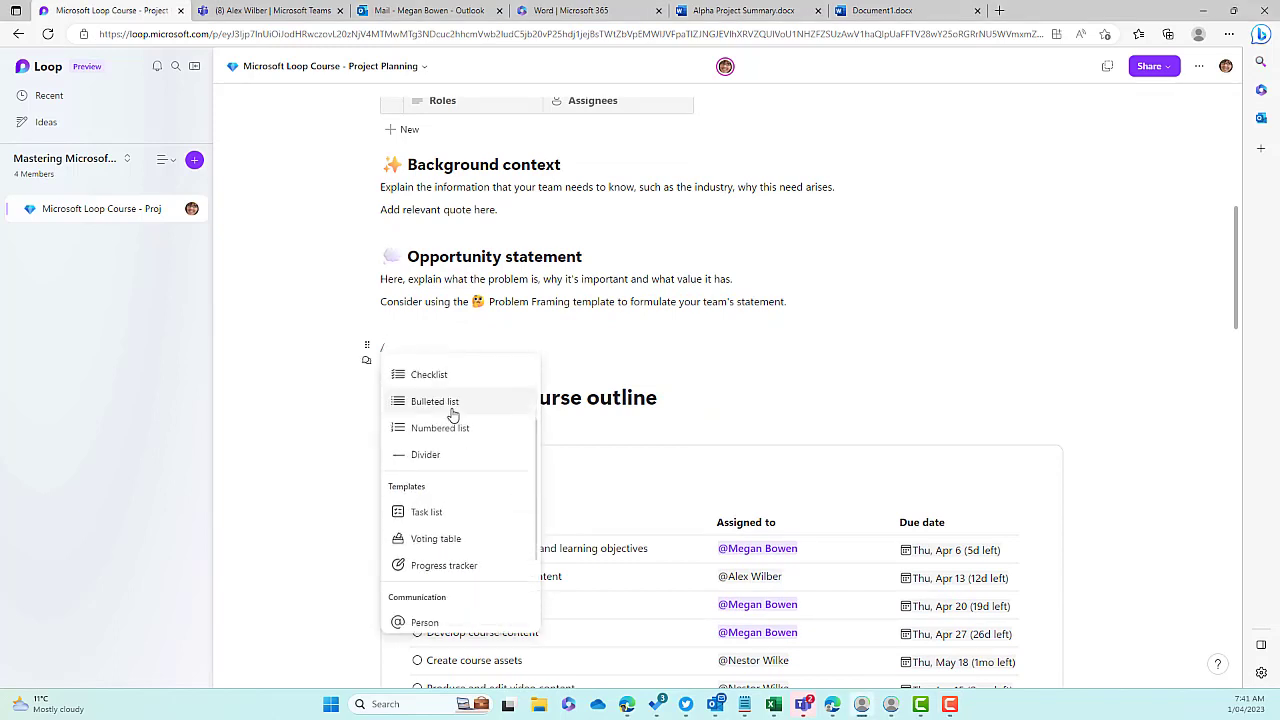
scroll(453, 414, up, 1)
scroll(453, 414, up, 1)
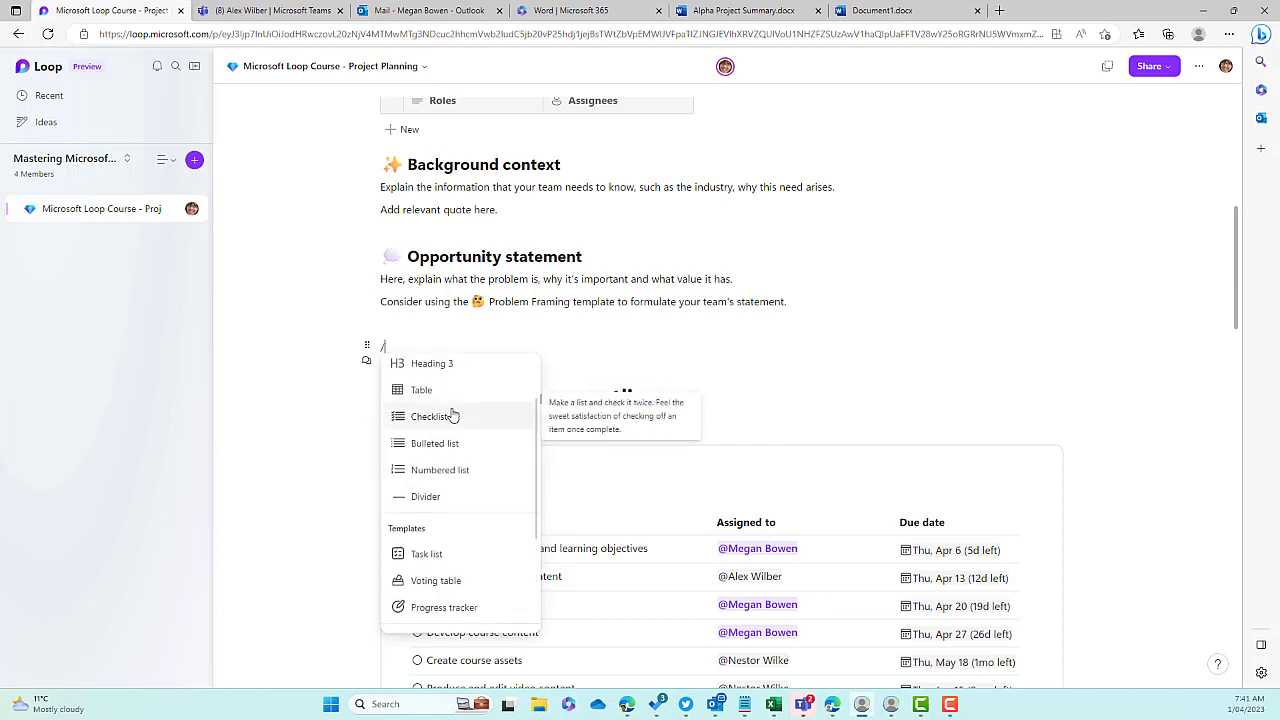
scroll(440, 470, down, 1)
scroll(440, 480, down, 1)
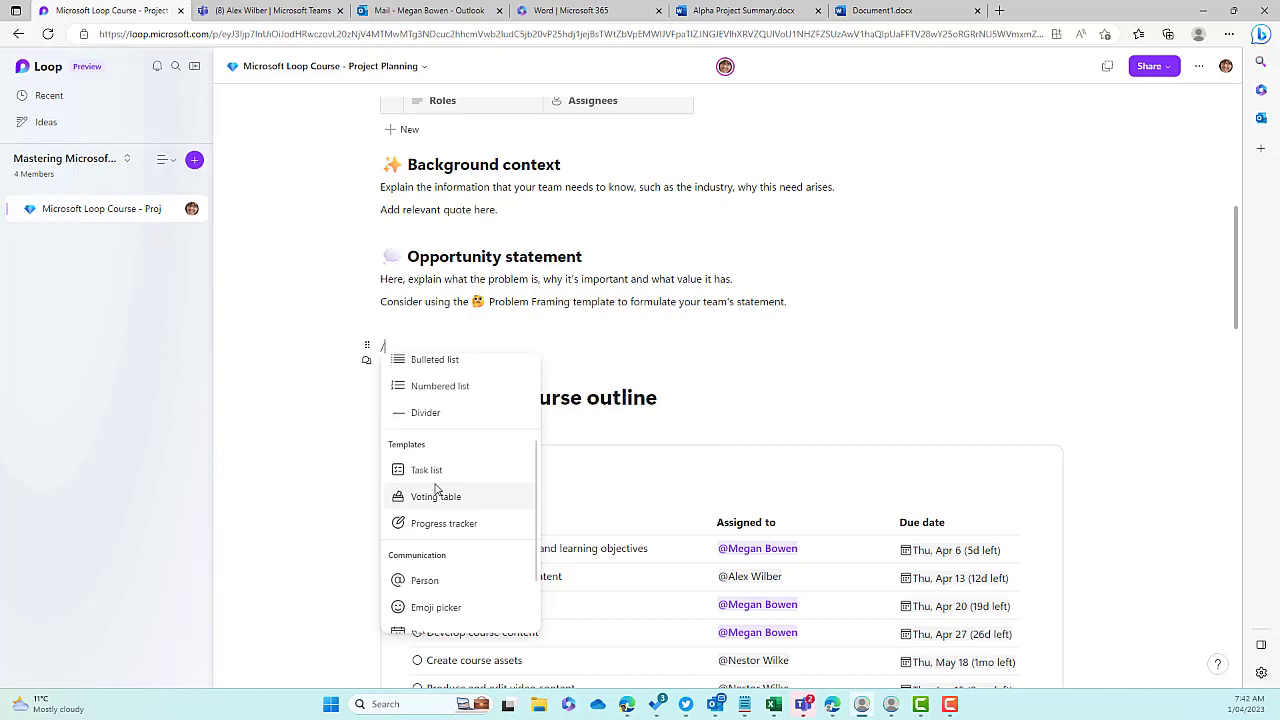
scroll(436, 488, down, 1)
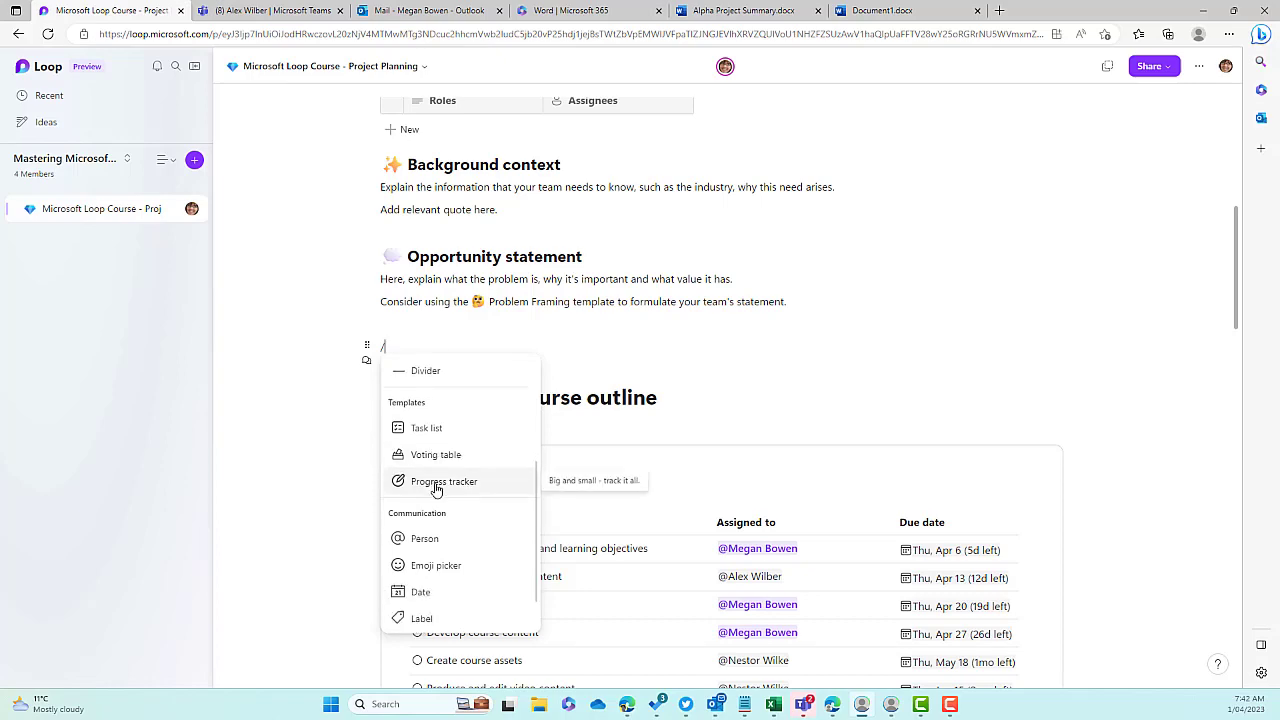
Step: View the Loop components offered in a Teams chat message, then return to the Outlook draft
click(277, 17)
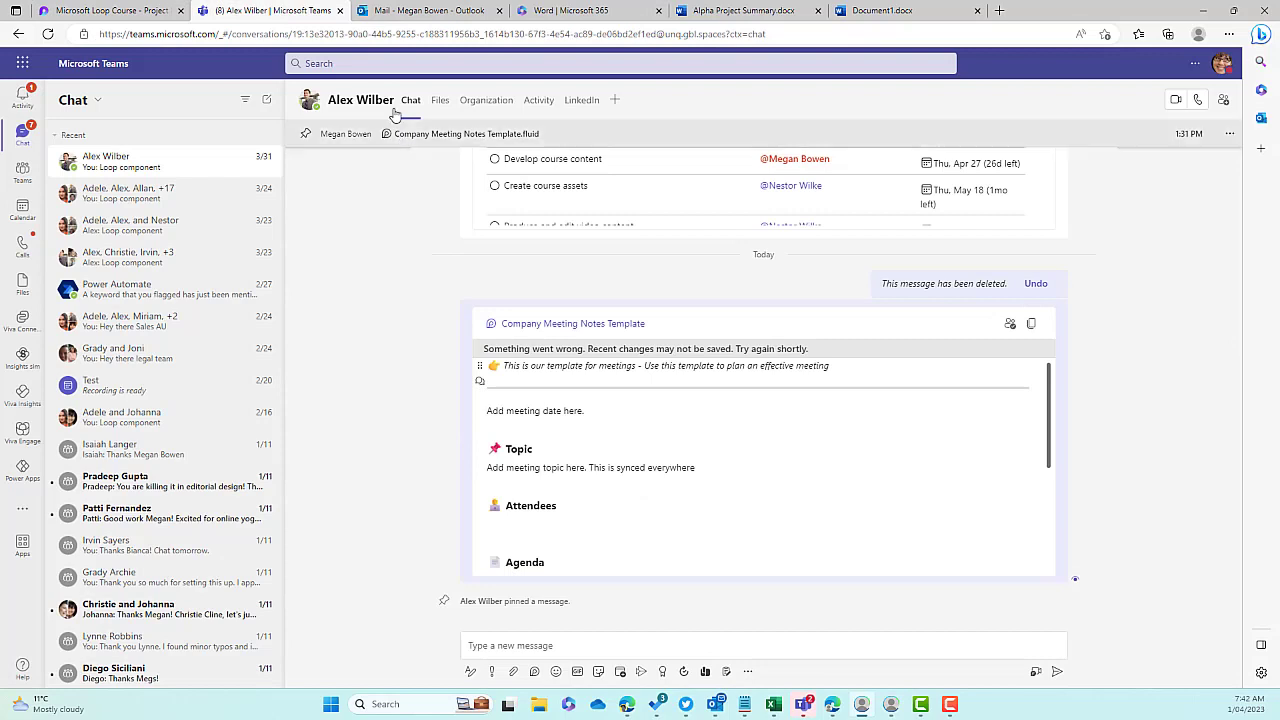
click(534, 672)
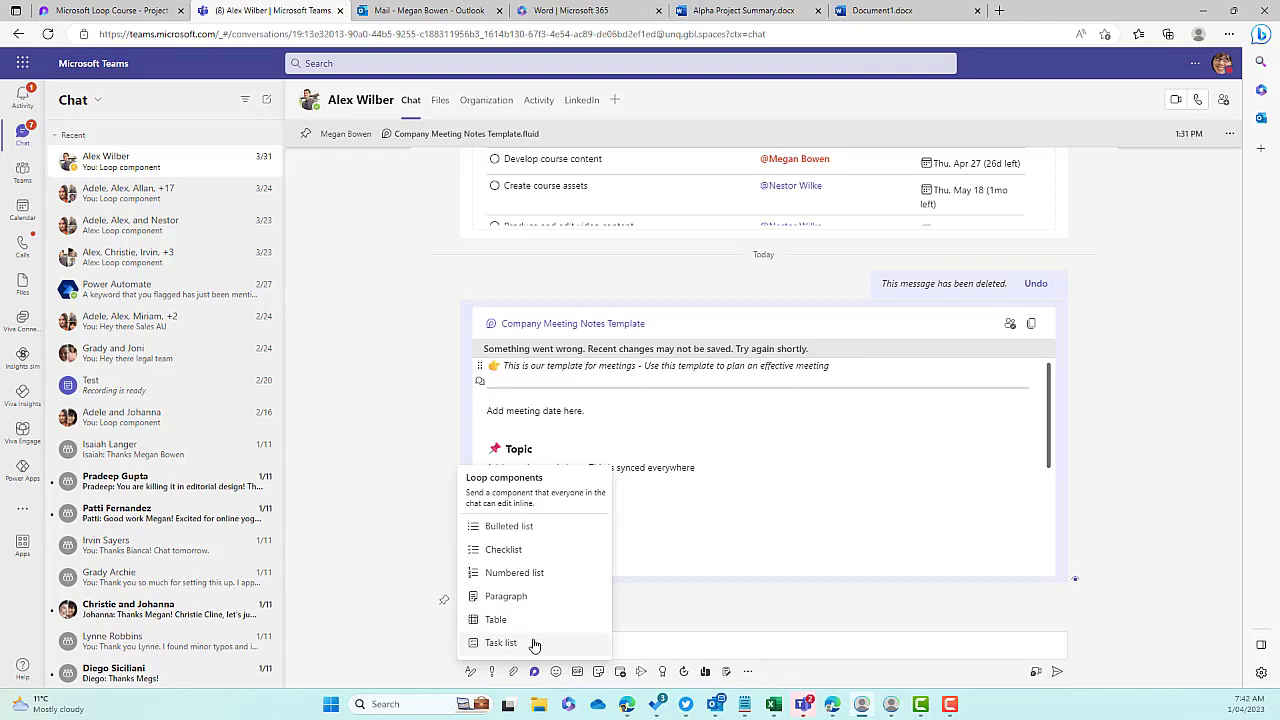
click(432, 10)
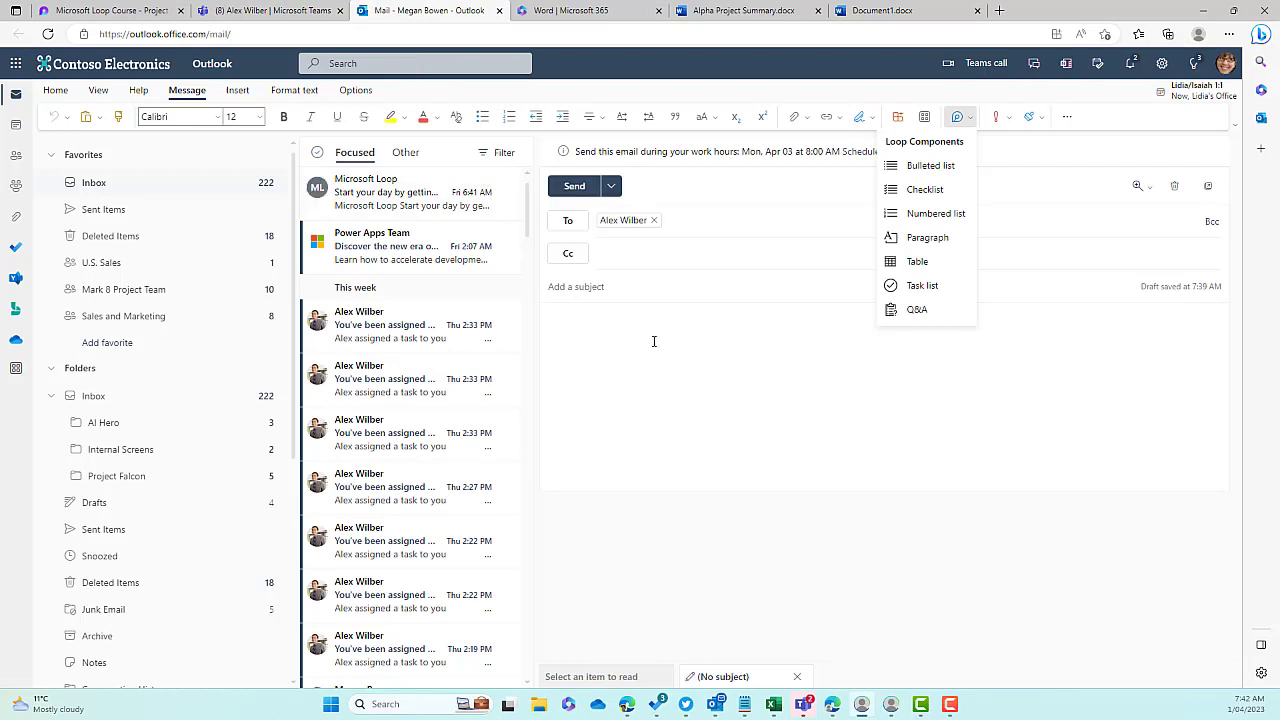
Step: Dismiss and reopen the Loop Components list in the Message ribbon
click(766, 422)
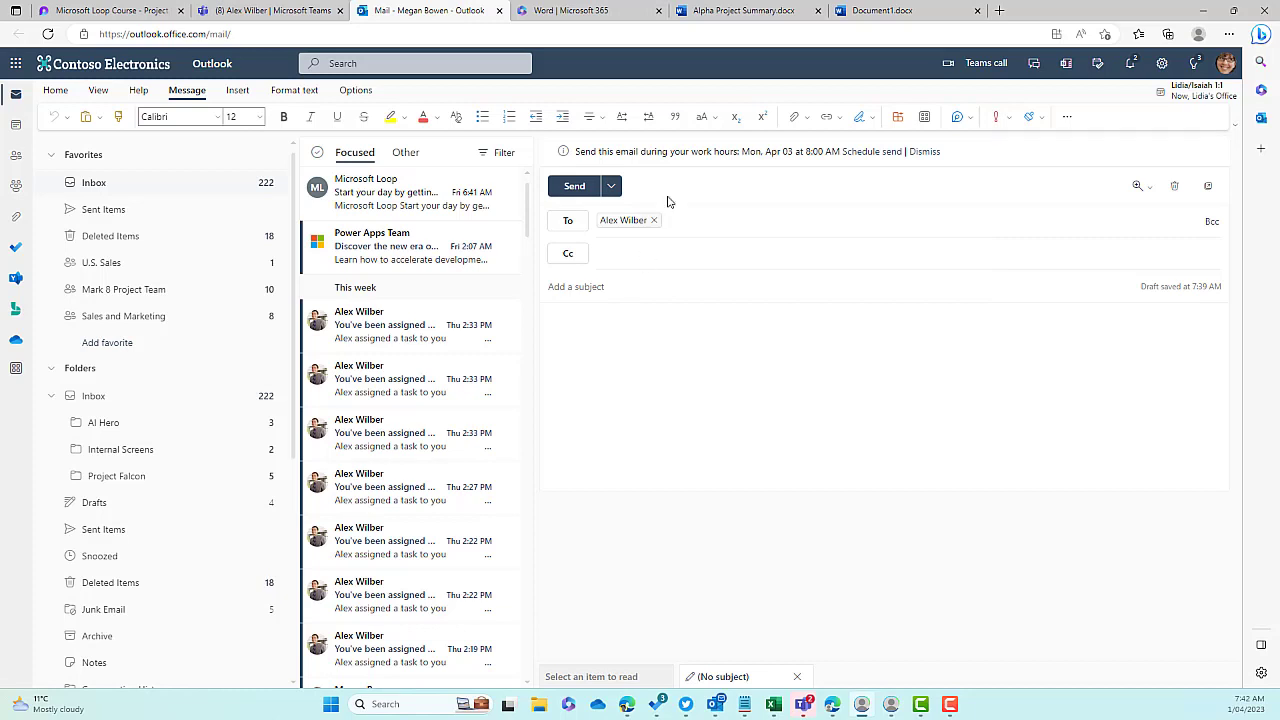
click(971, 118)
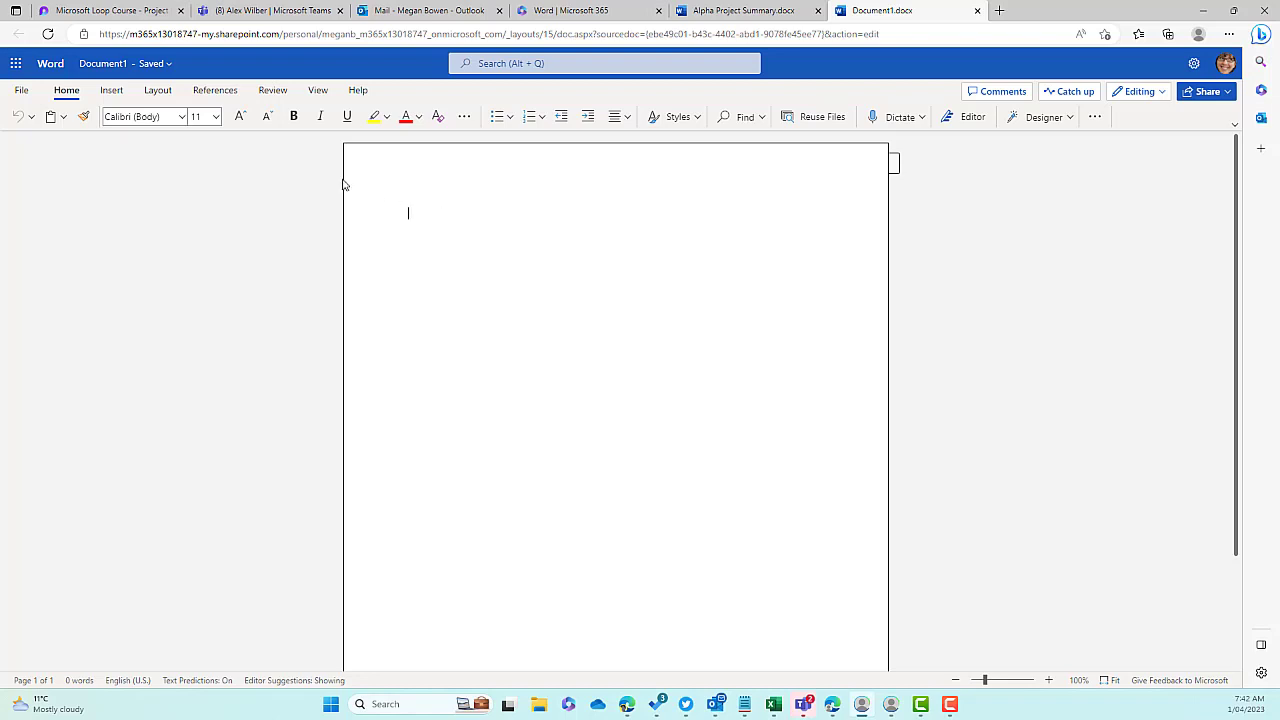
Step: View Word's insertable Loop components (Checklist, Task list, Polls), then return to the Outlook draft
click(110, 91)
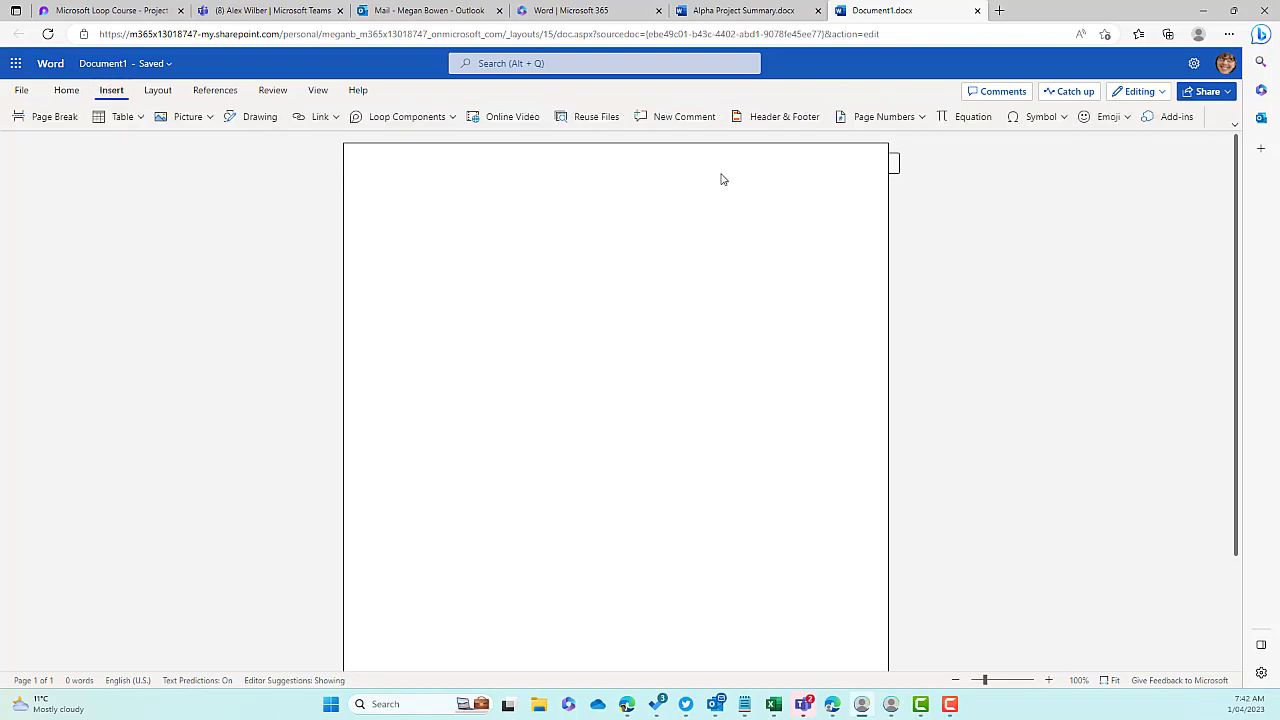
click(452, 118)
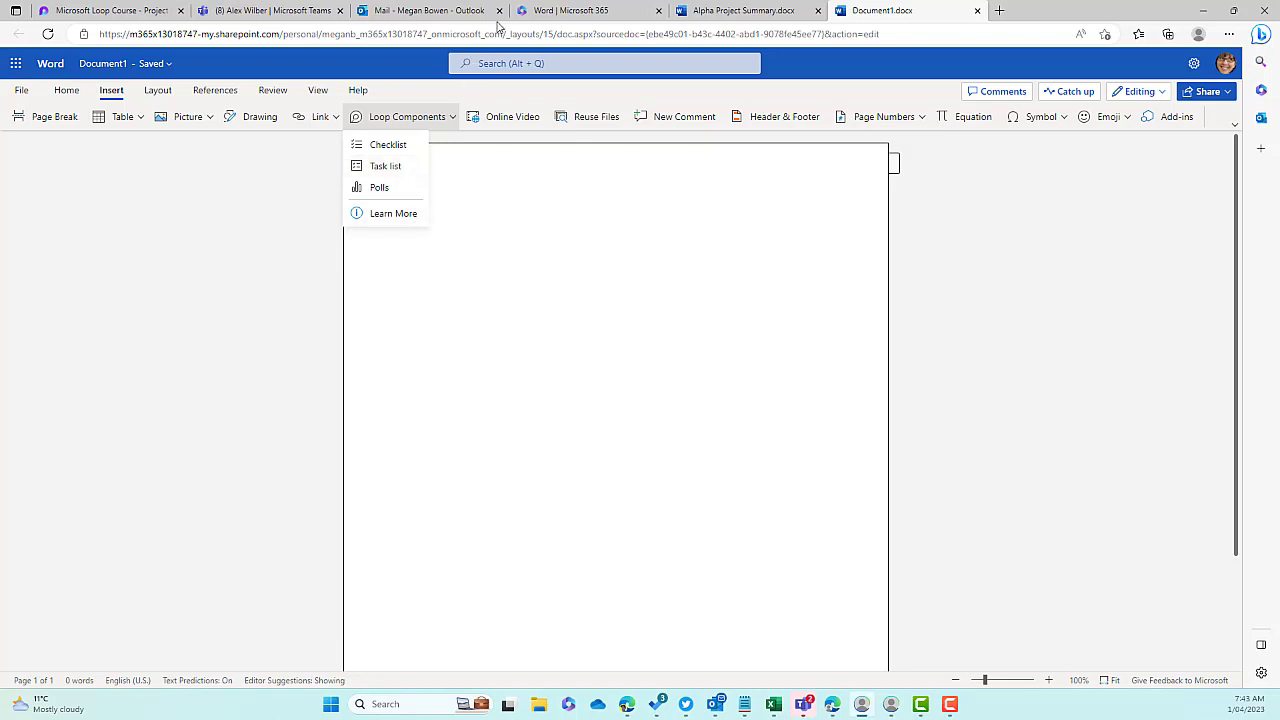
click(455, 10)
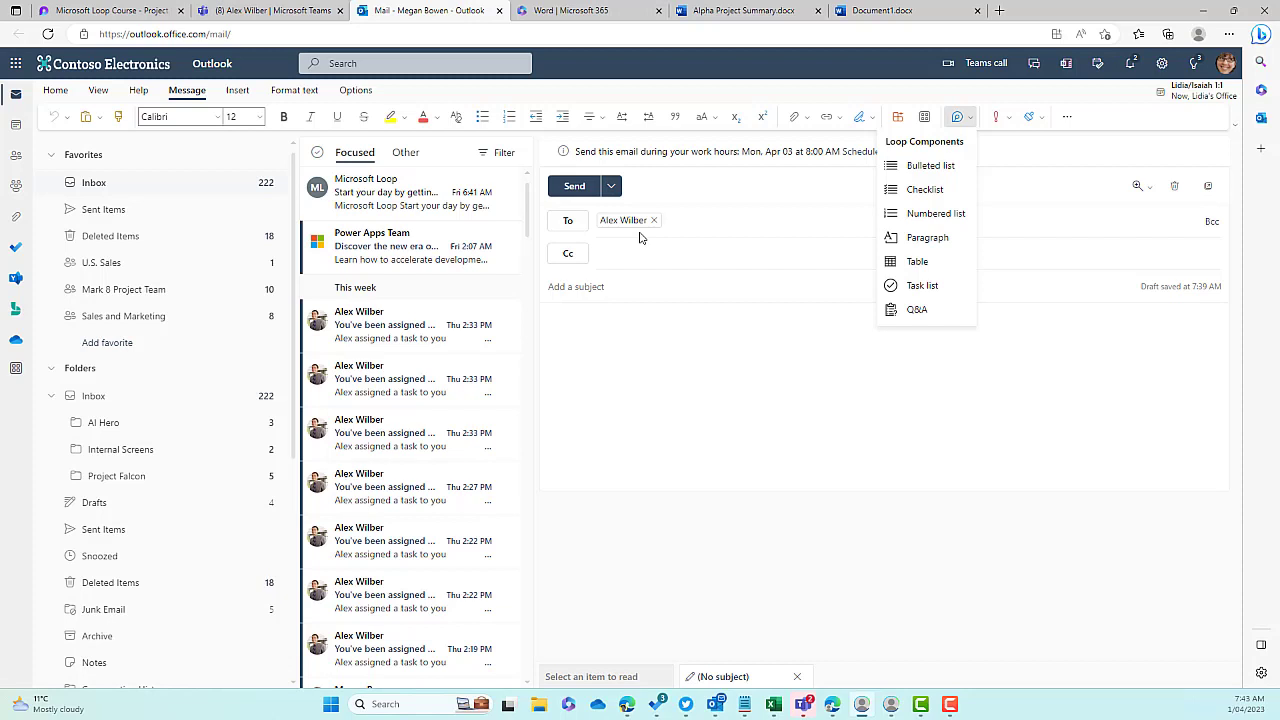
Step: Insert a Q&A Loop component into the email body from the Message ribbon
click(688, 320)
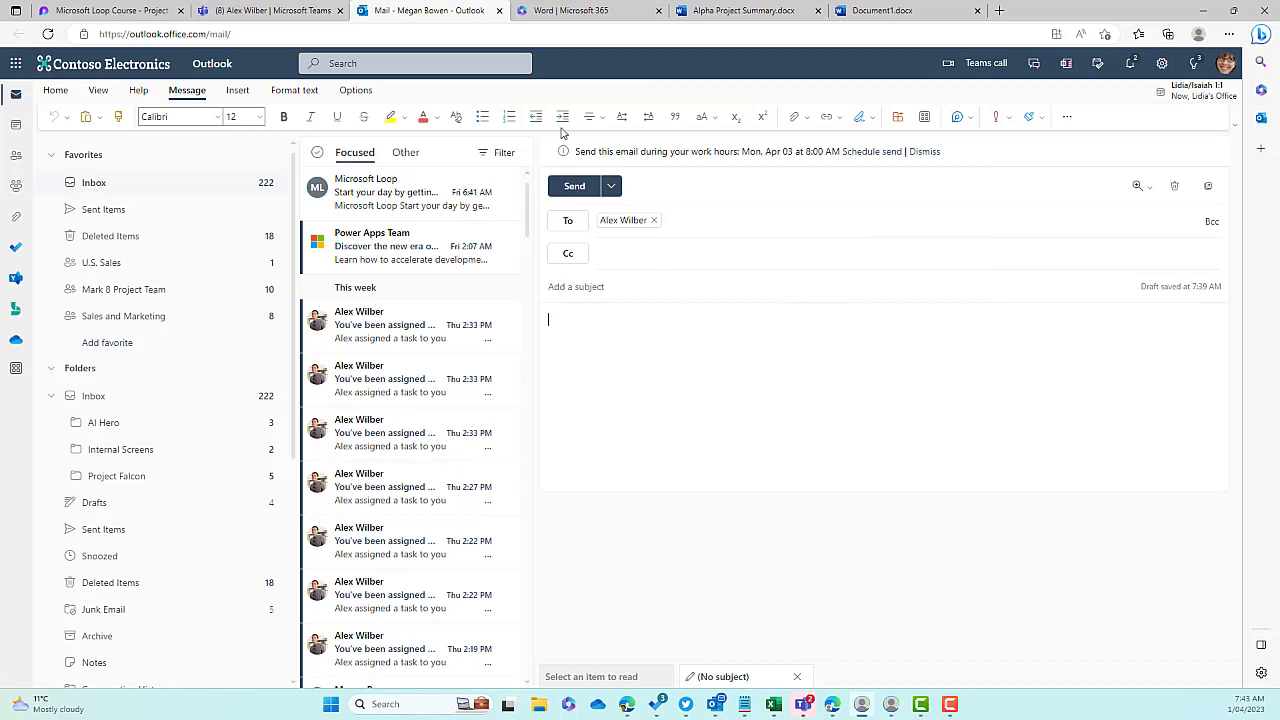
click(957, 117)
click(917, 309)
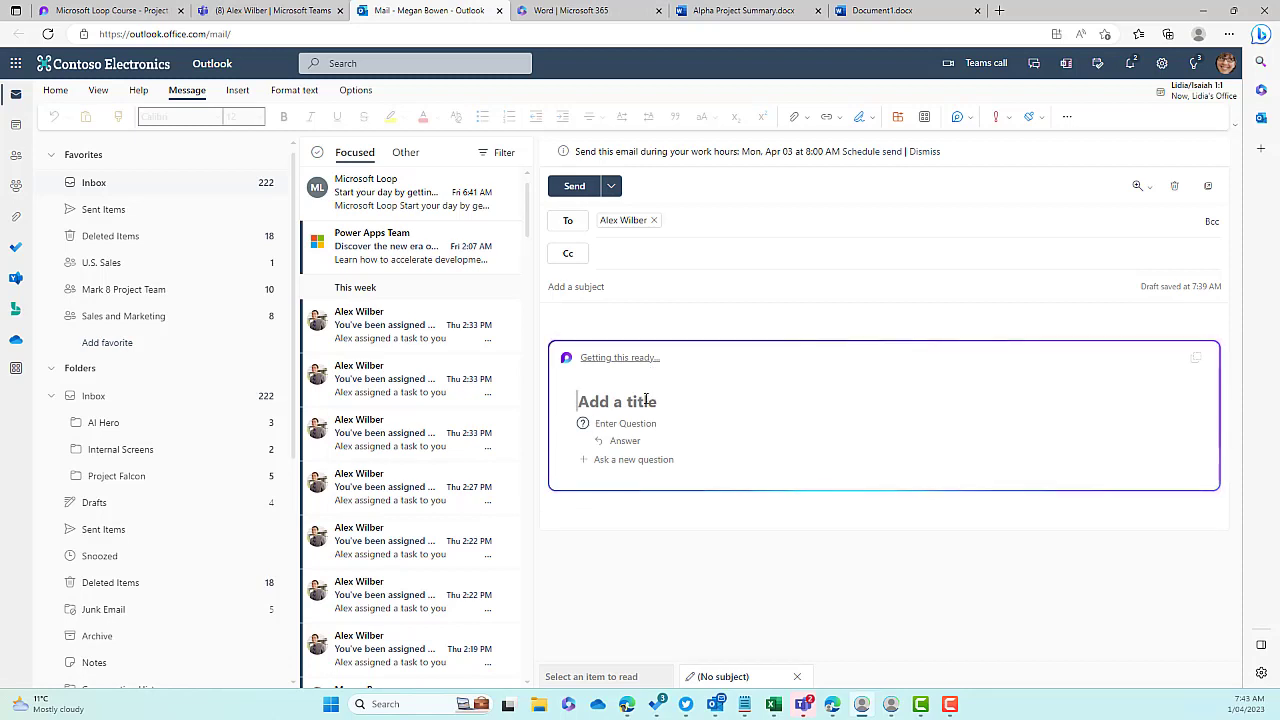
Step: Title the component 'Things to answer' with questions 'What is Microsoft Loop' and 'What is SharePoint'
click(646, 399)
text(Things to)
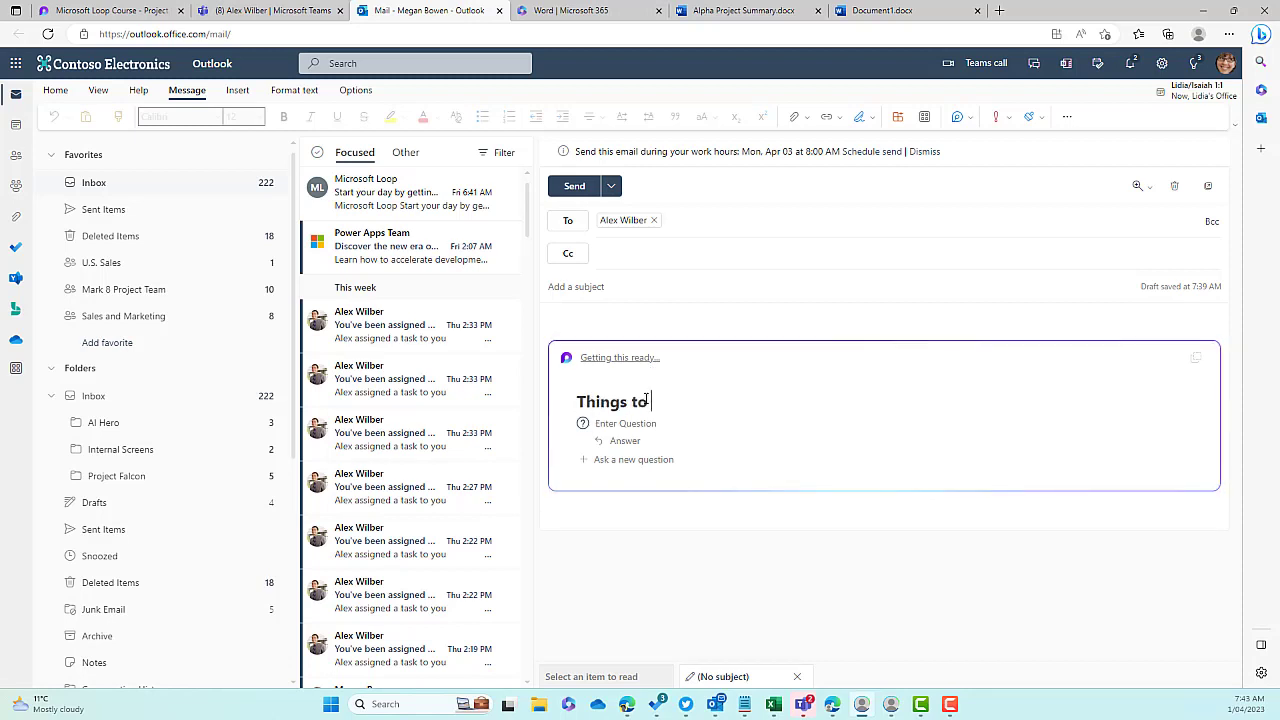
text( answer)
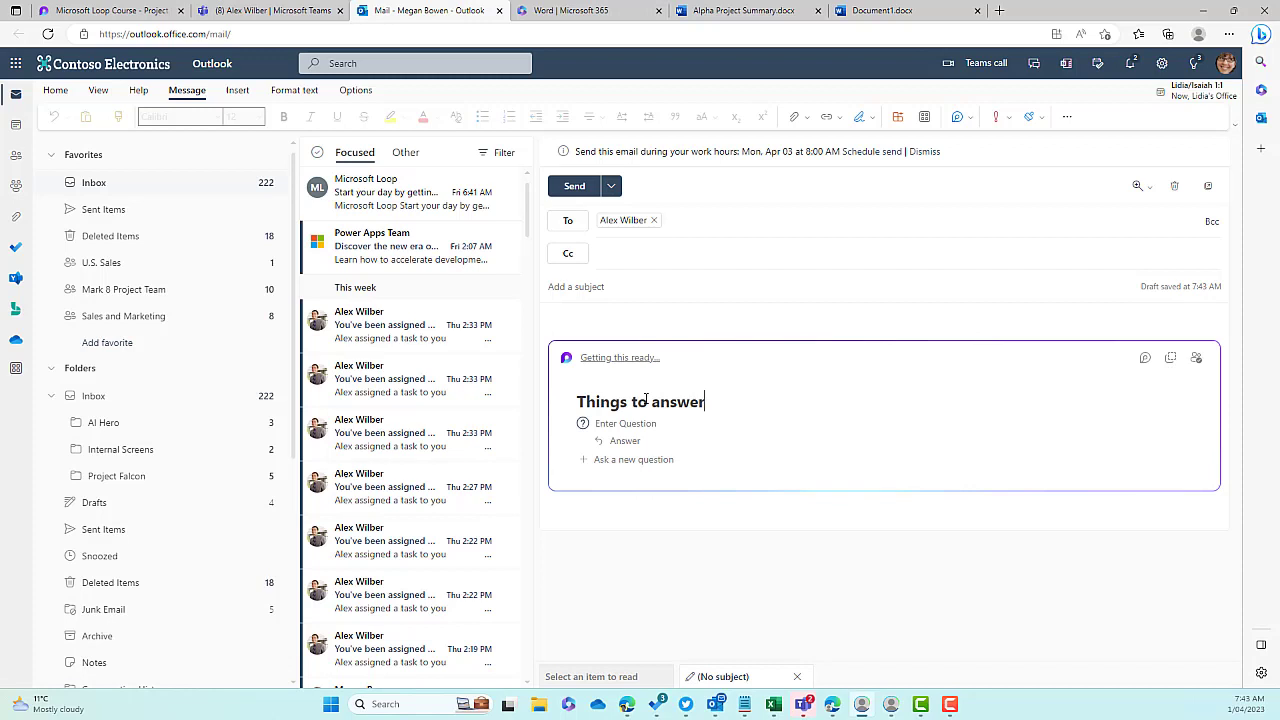
click(652, 425)
text(What is )
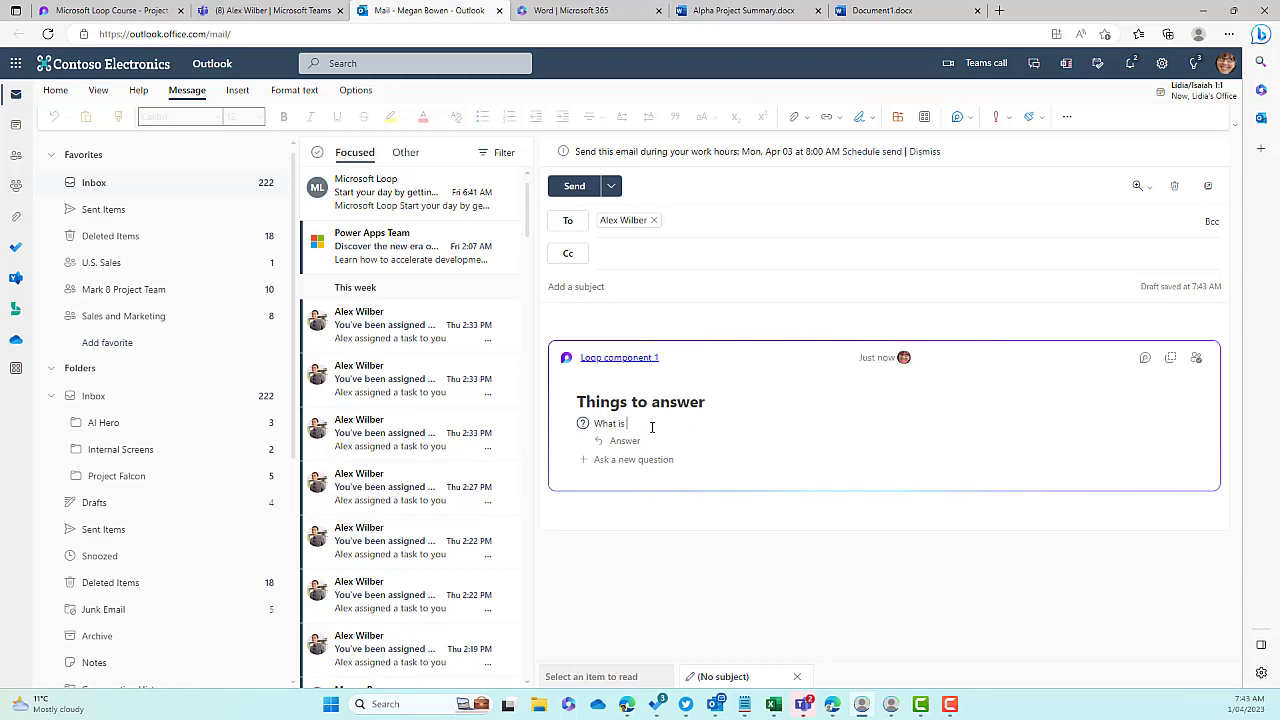
text(Microsoft Loop)
click(633, 459)
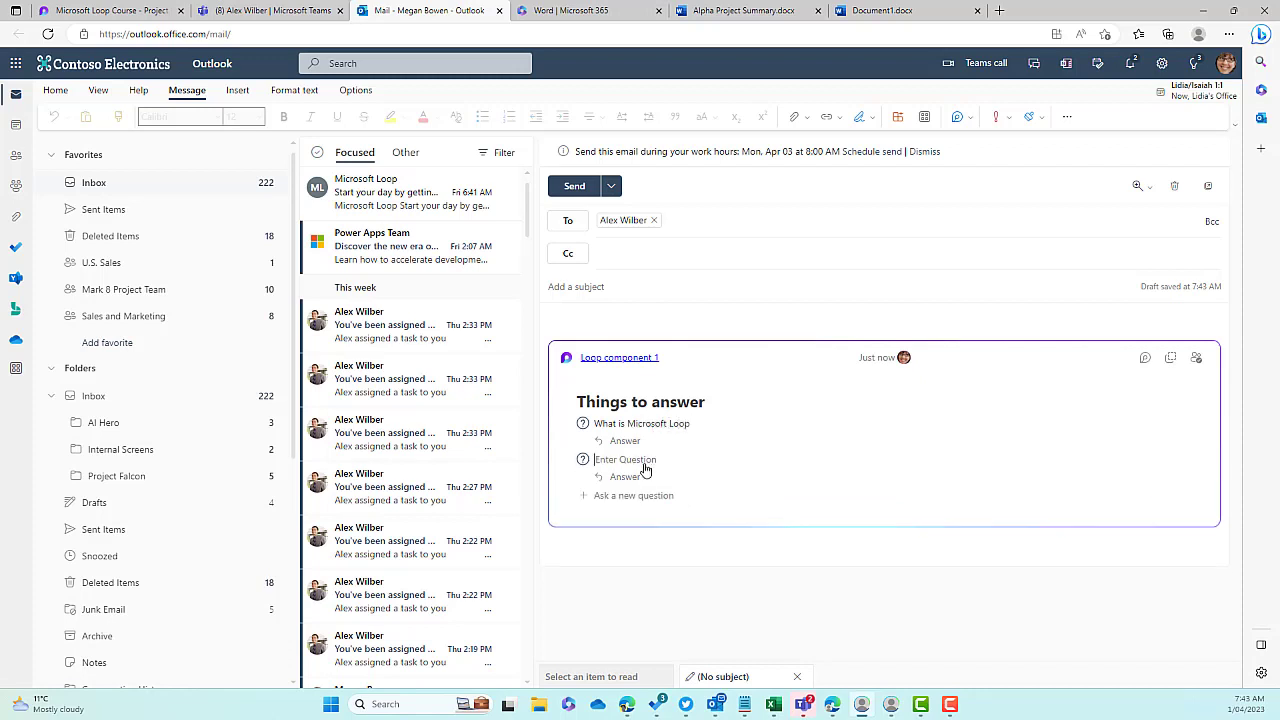
text(What is SHareP)
key(BackSpace)
key(BackSpace)
text(harePoint)
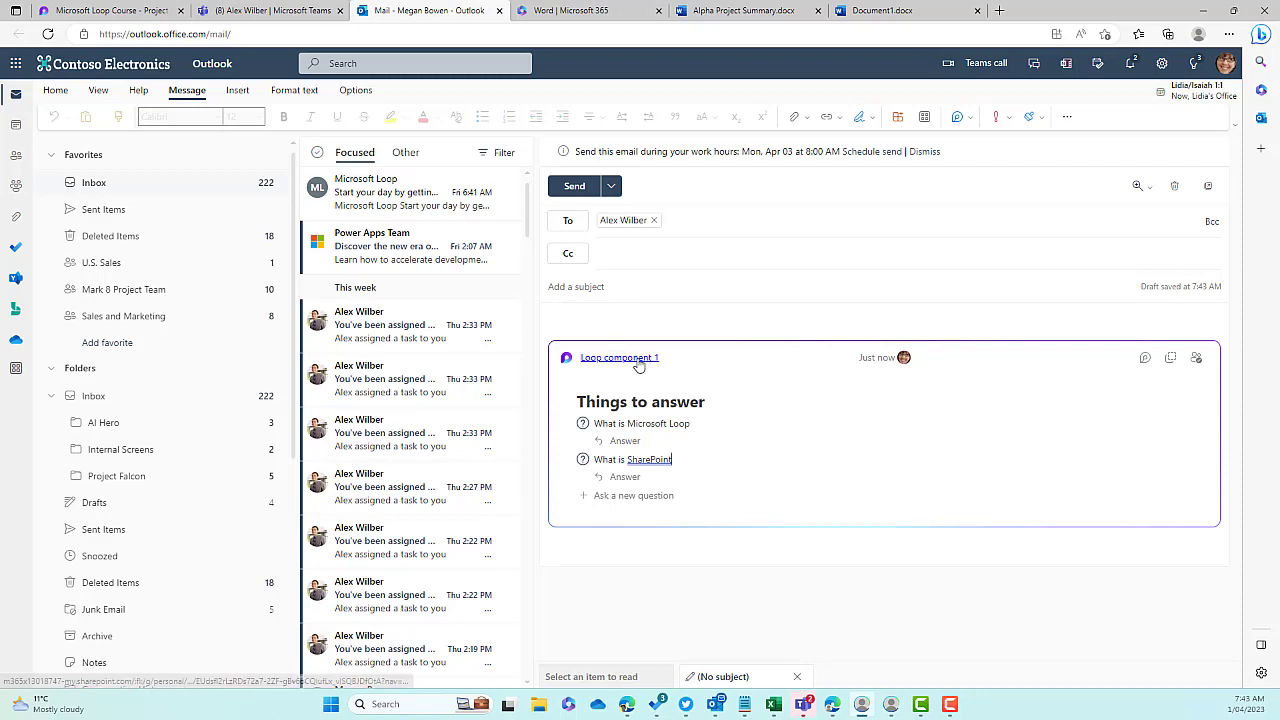
Step: Set the subject to 'Questions to Answer' and send the email
click(613, 290)
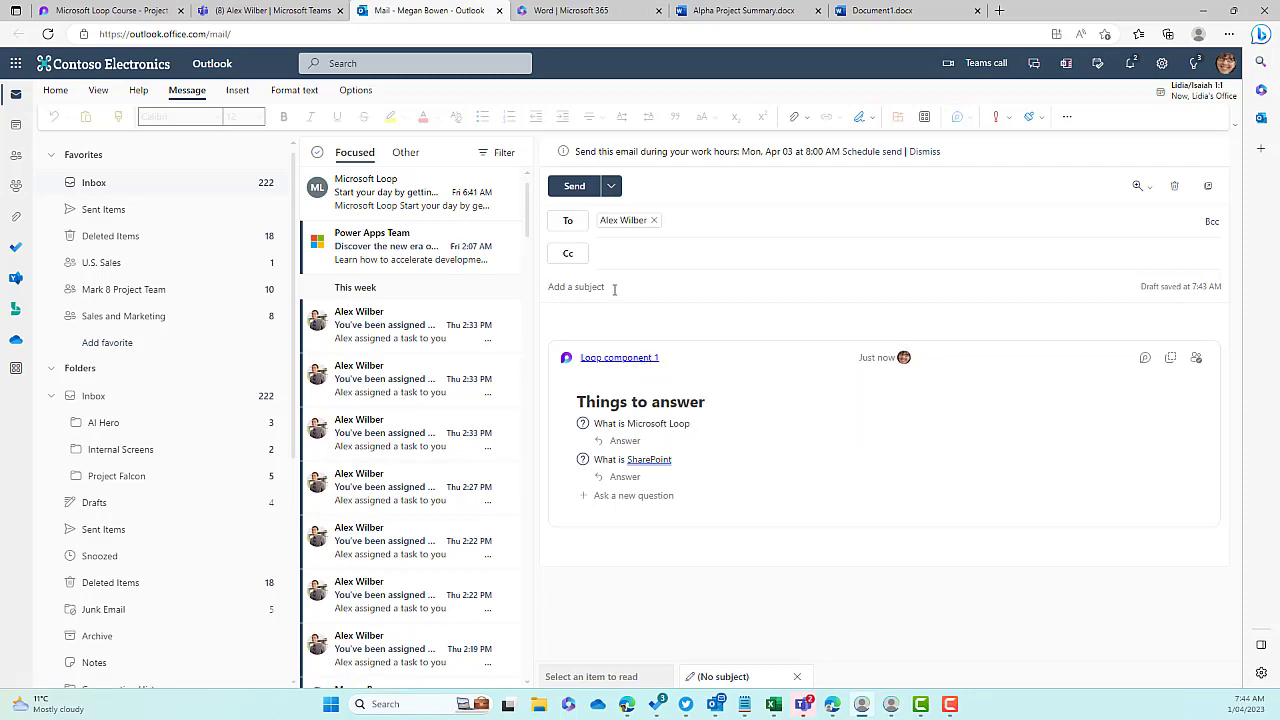
text(Ques)
text(tion)
text(s to)
text( Ans)
text(swer)
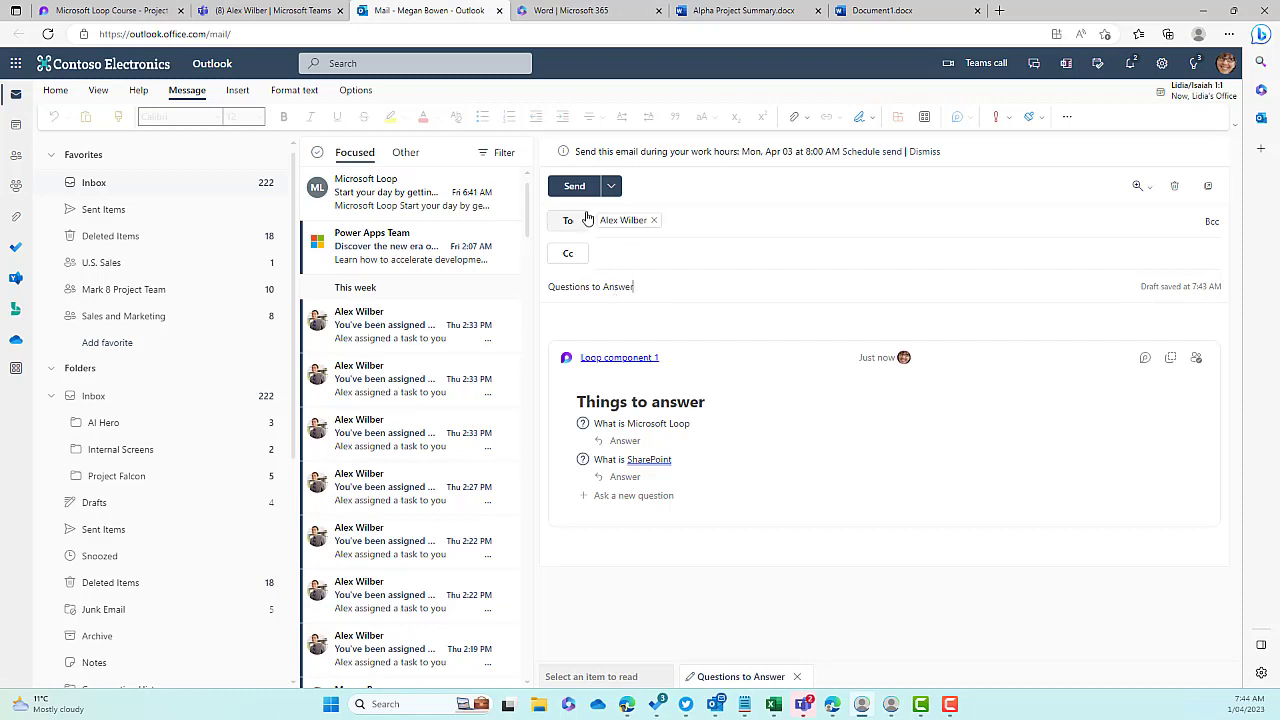
click(574, 186)
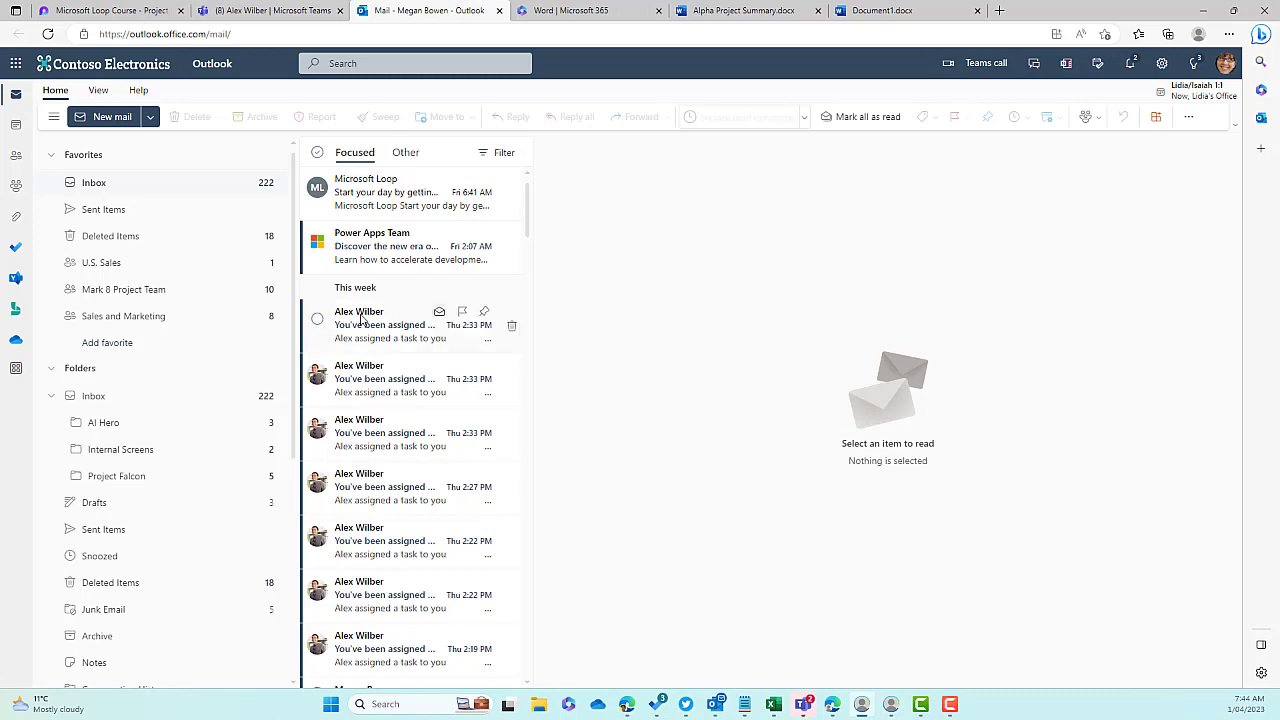
Step: Copy the Q&A component from the sent 'Questions to Answer' email and switch to the Loop page
click(104, 209)
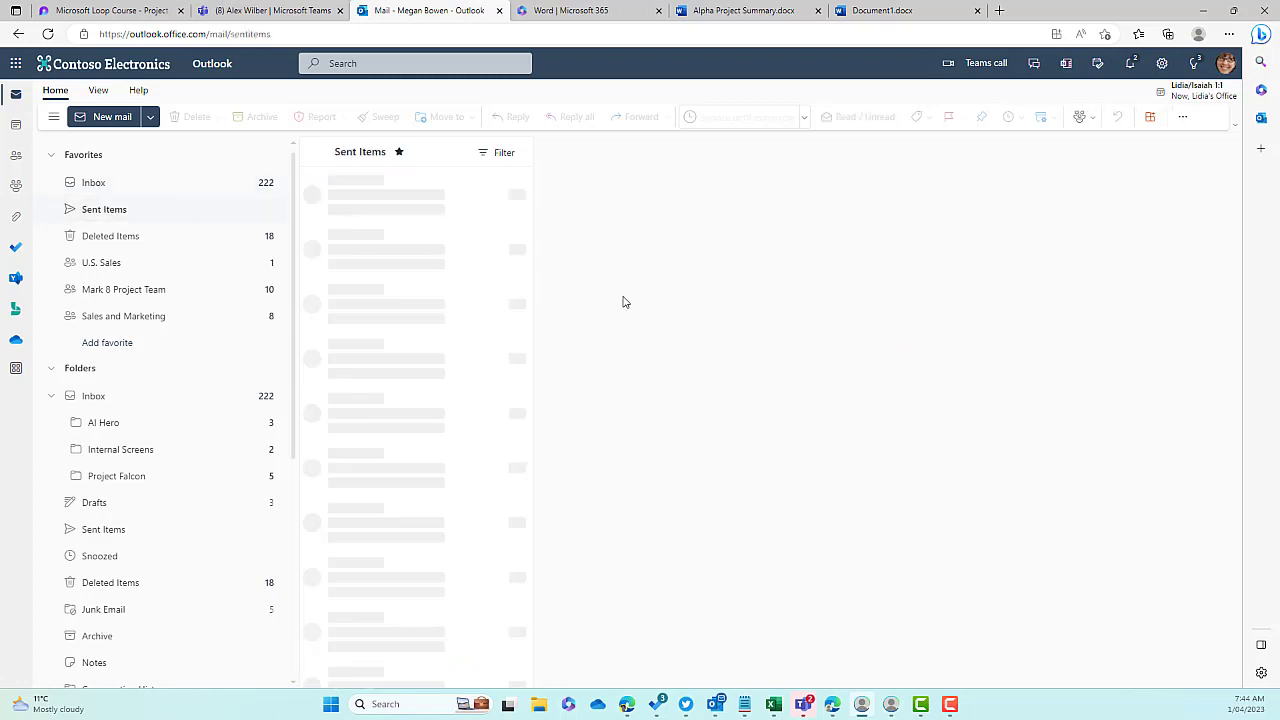
click(384, 222)
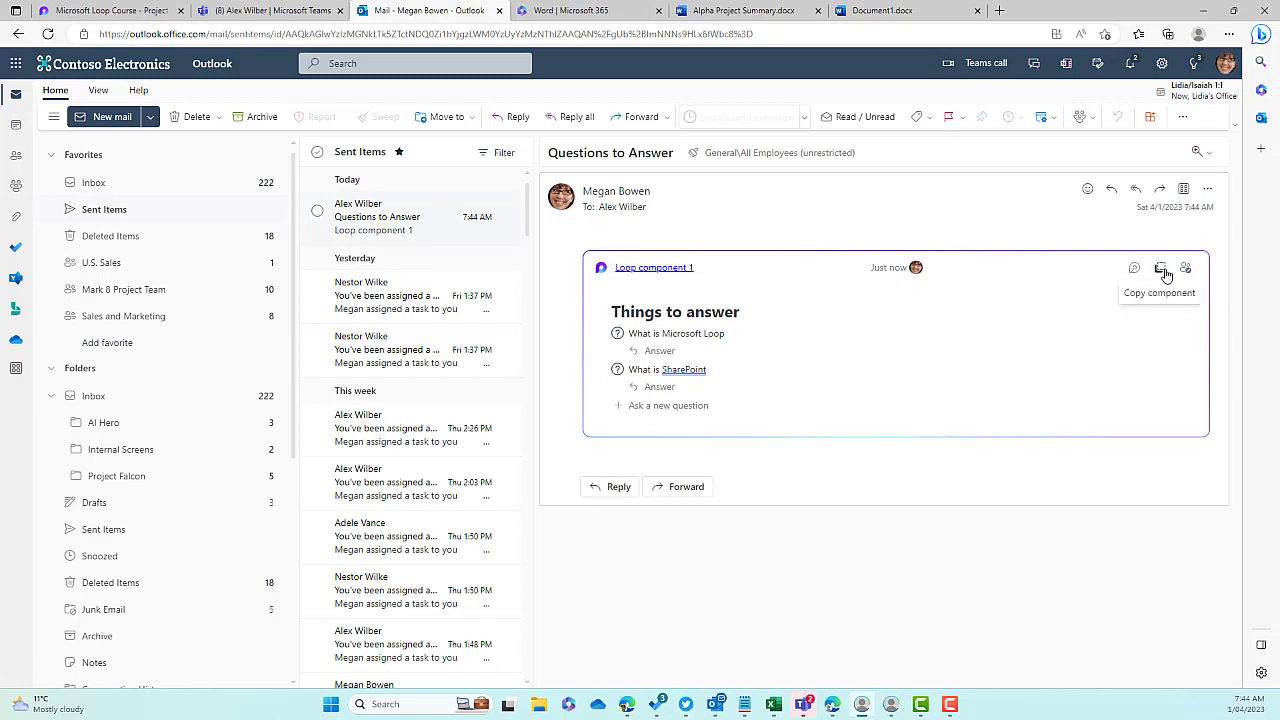
click(1162, 270)
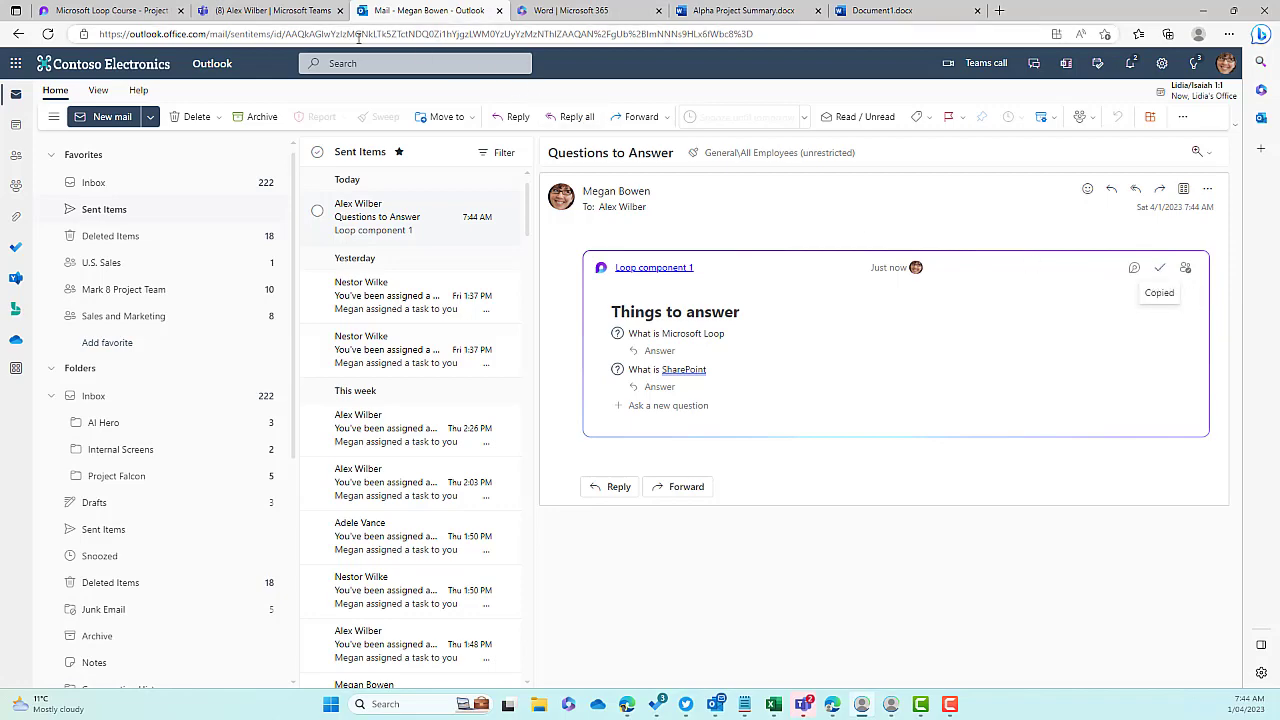
click(112, 10)
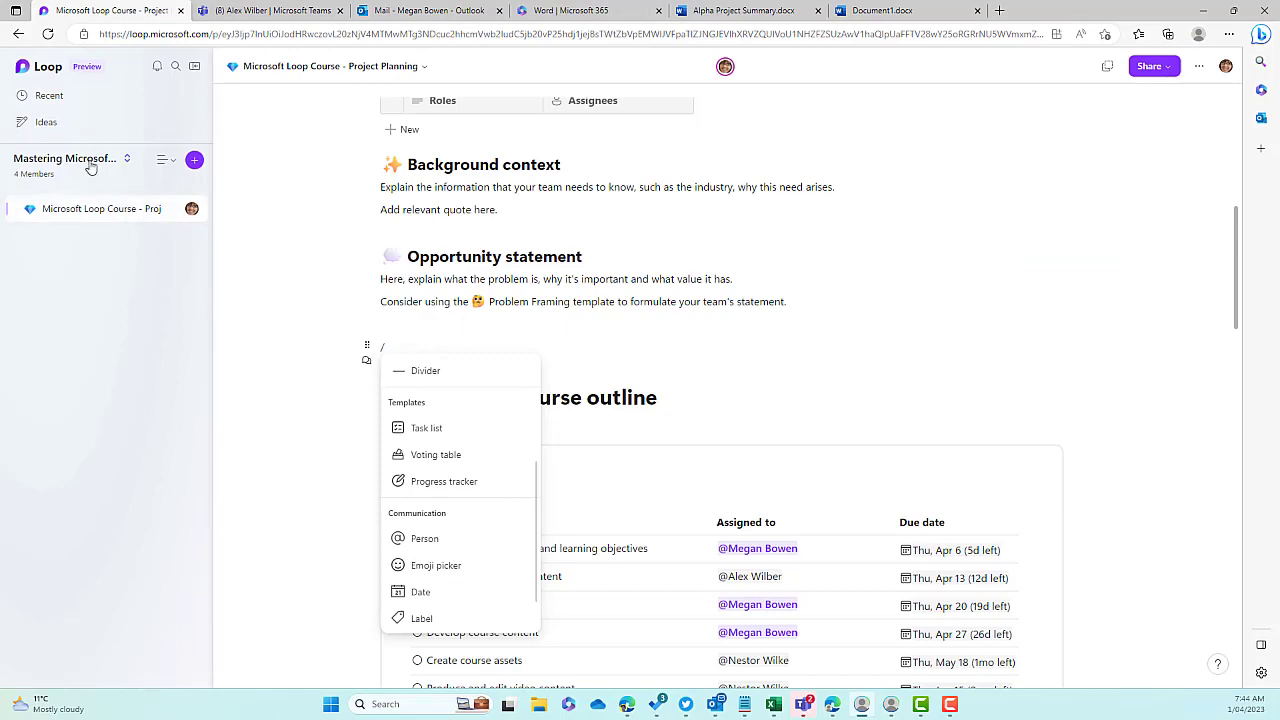
scroll(413, 260, up, 8)
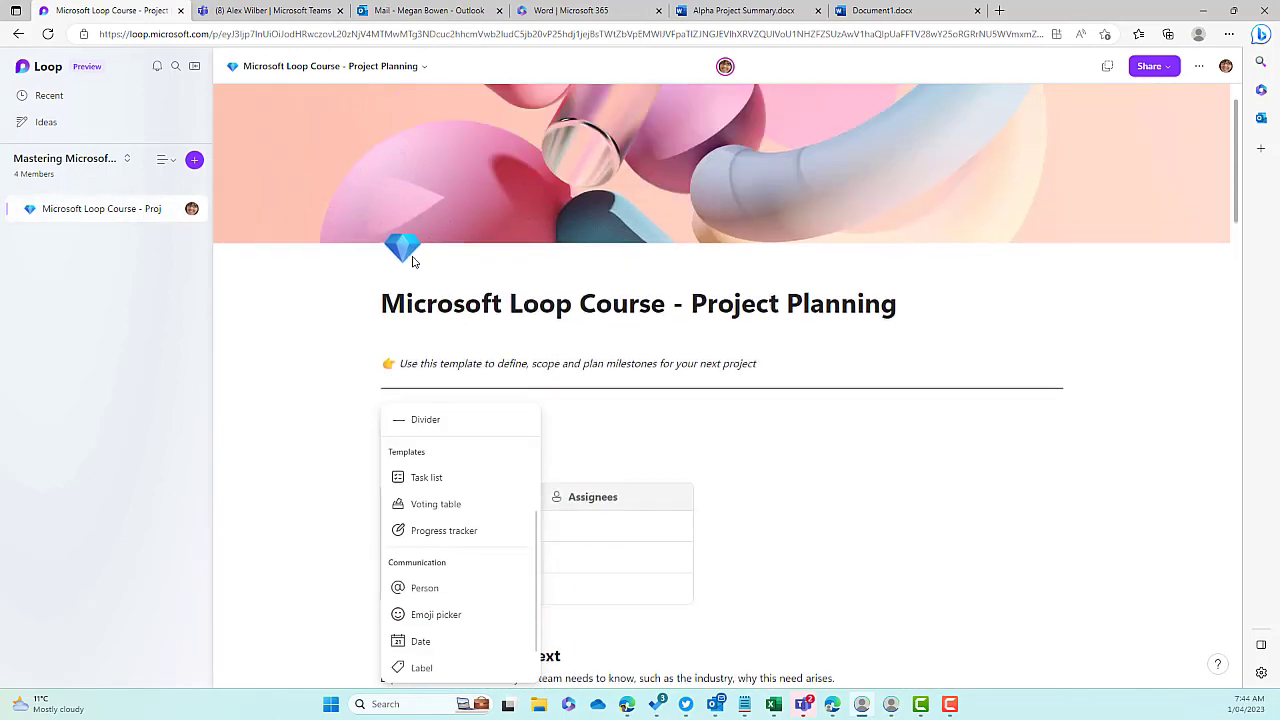
scroll(413, 260, down, 5)
Step: Paste the 'Things to answer' Q&A component on the line below Opportunity statement
click(659, 320)
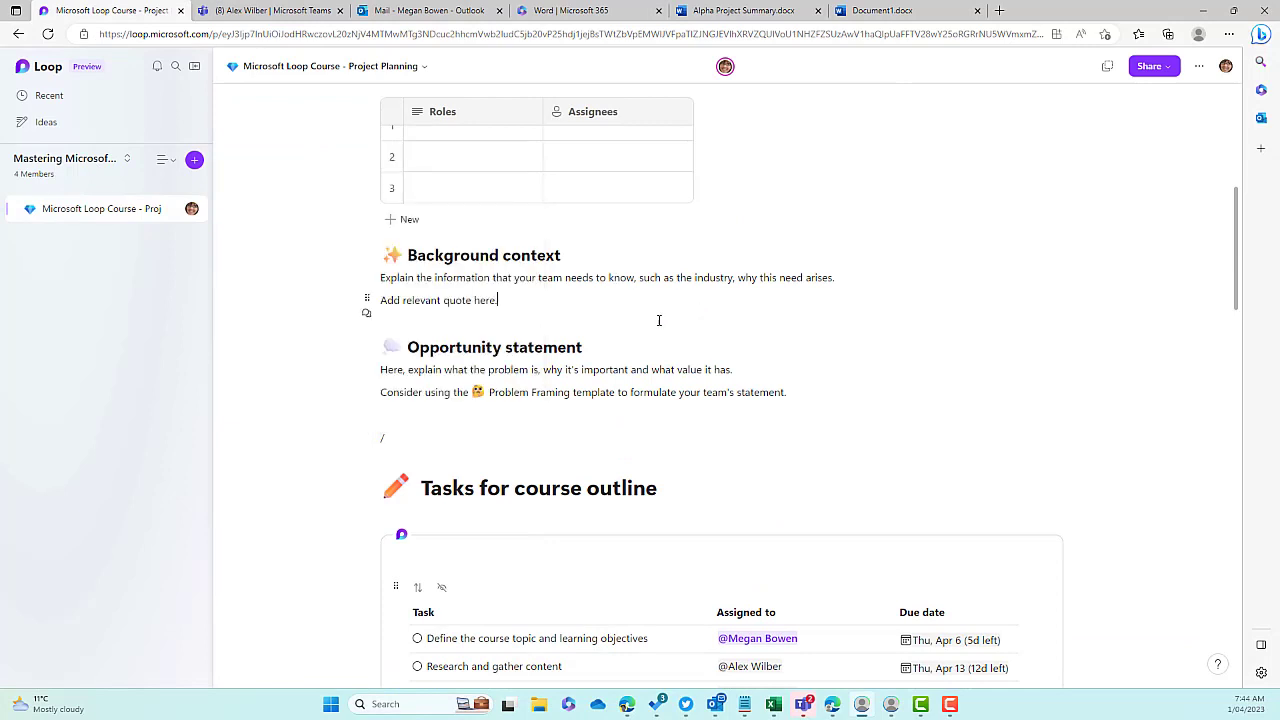
key(ctrl+v)
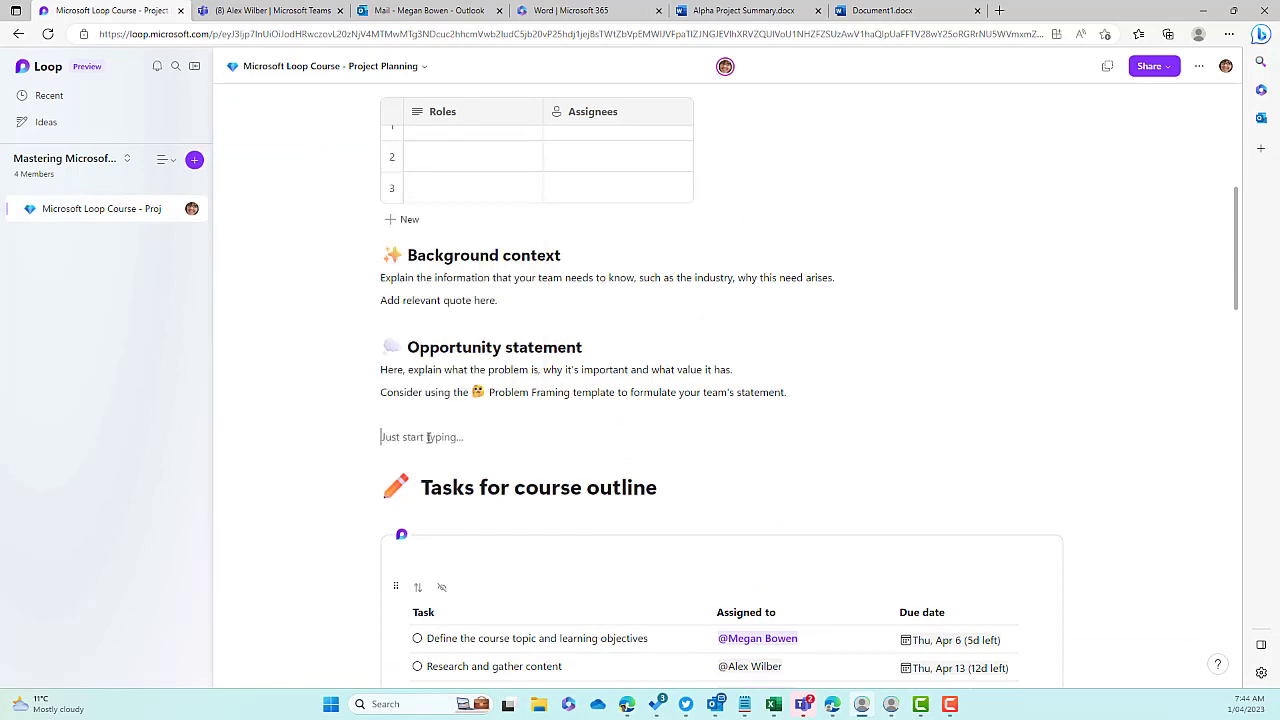